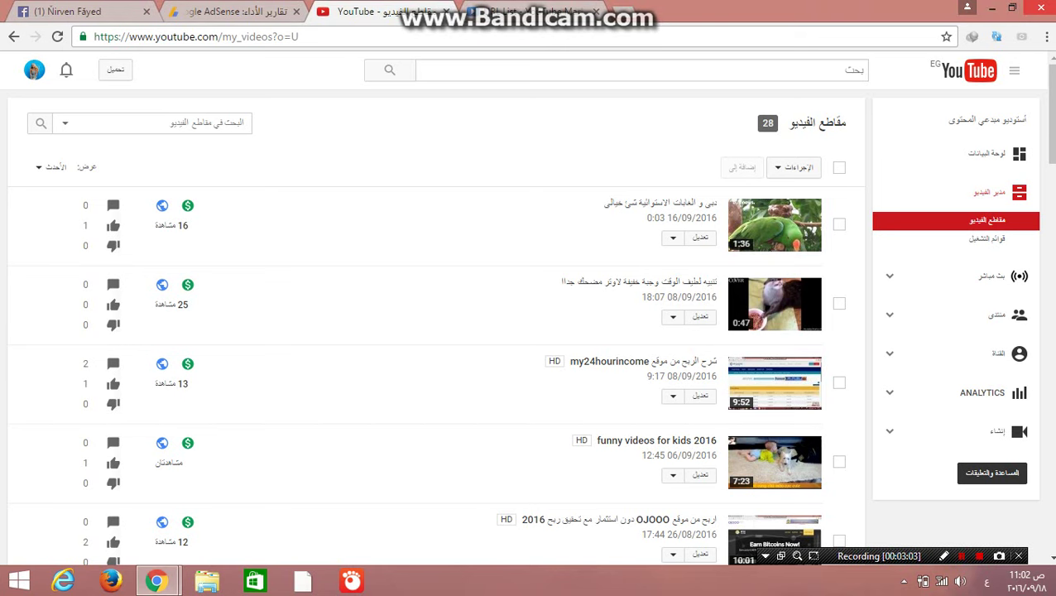
Copy the link address of the video "قطط مضحكة جدا 2016" and switch to the ytube.club URL List page
scroll(530, 306, down, 6)
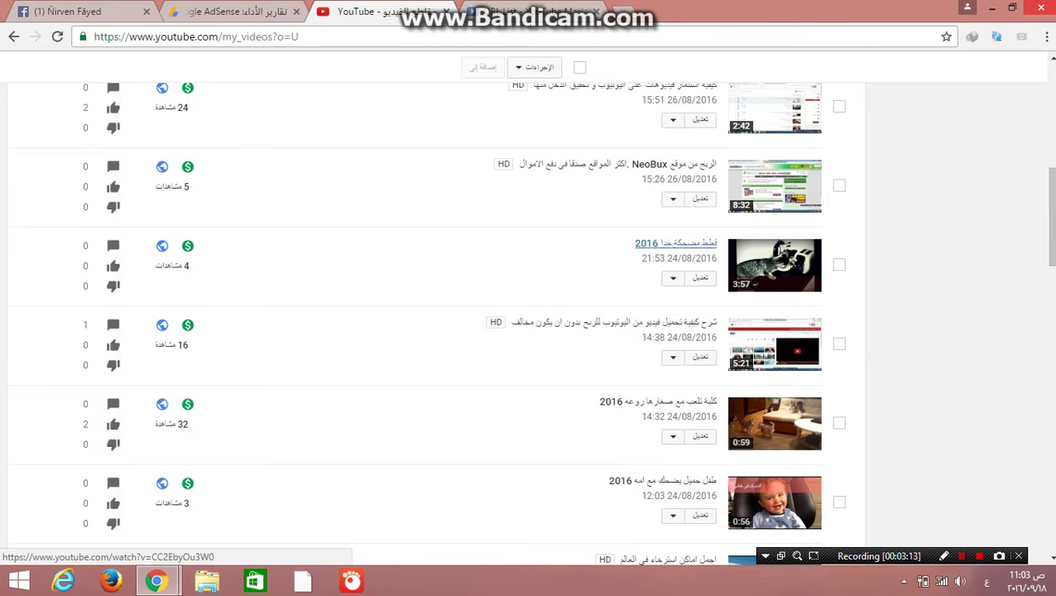
right_click(655, 243)
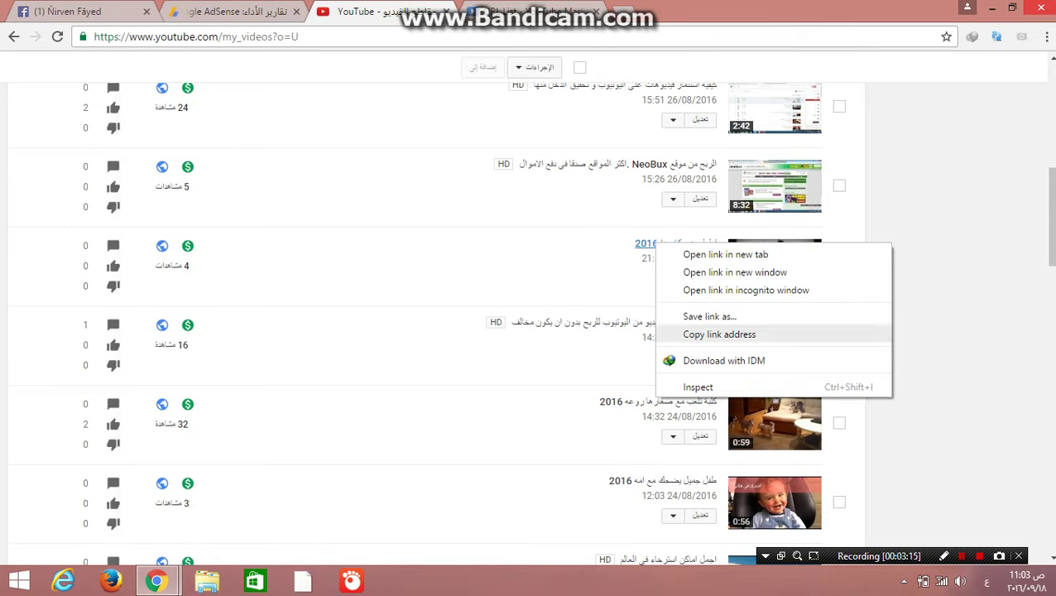
click(689, 332)
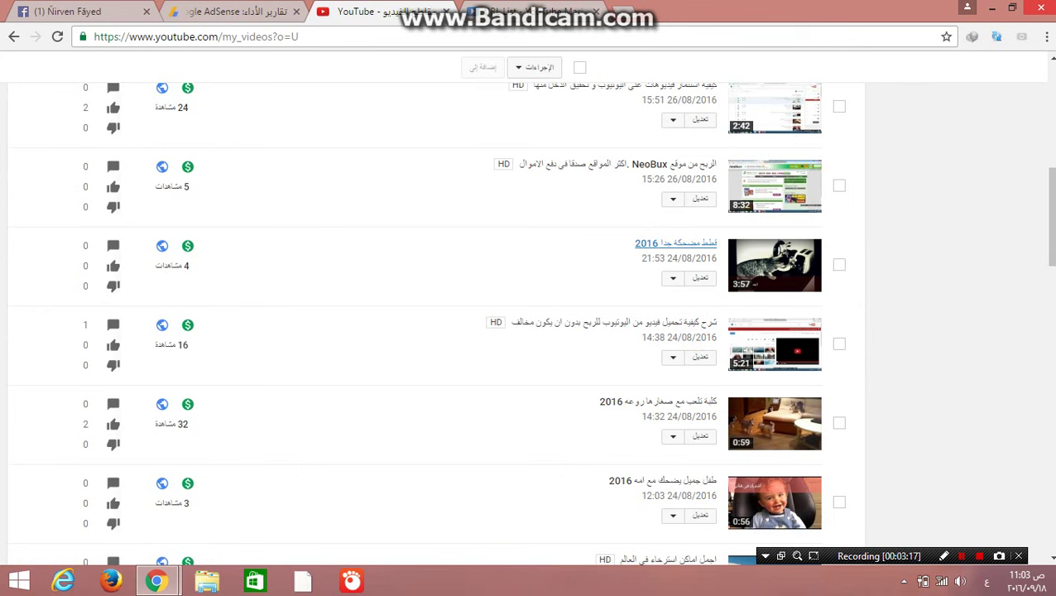
click(533, 10)
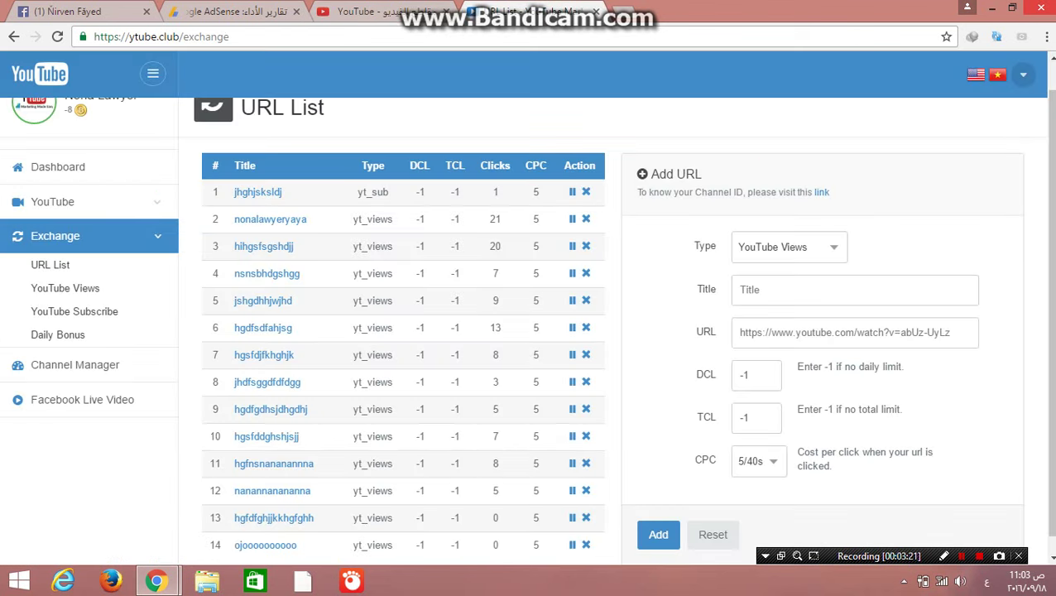
Enter "jhhgfdhhdjjjhdgff" as the title of the new YouTube Views entry, using the English keyboard layout
click(800, 283)
click(800, 283)
text(البسل)
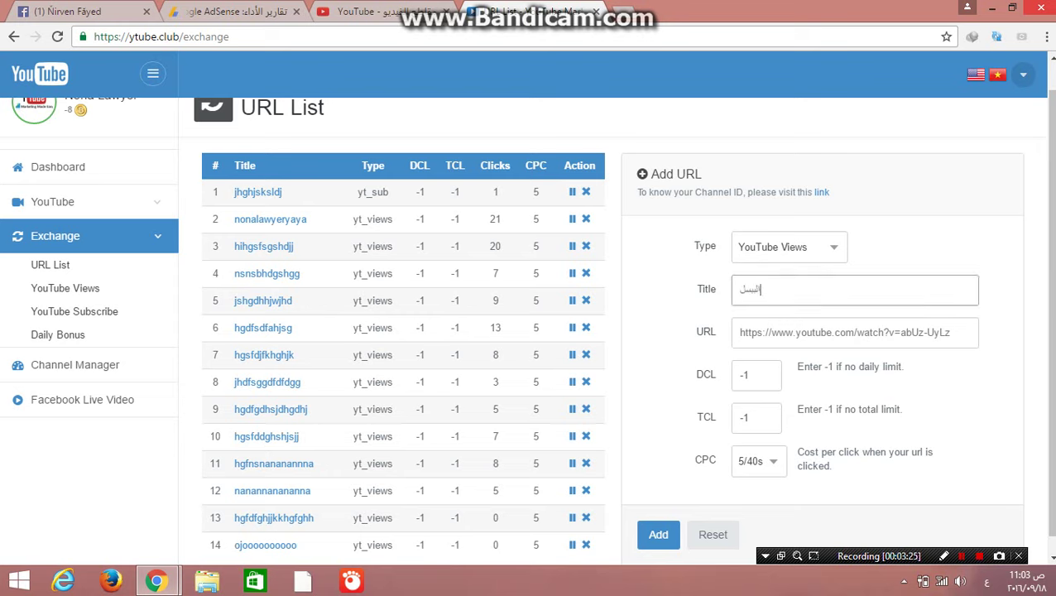
key(BackSpace)
key(BackSpace)
key(BackSpace)
key(BackSpace)
key(BackSpace)
key(alt+shift)
text(jhhgfdhhdjjjhdgff)
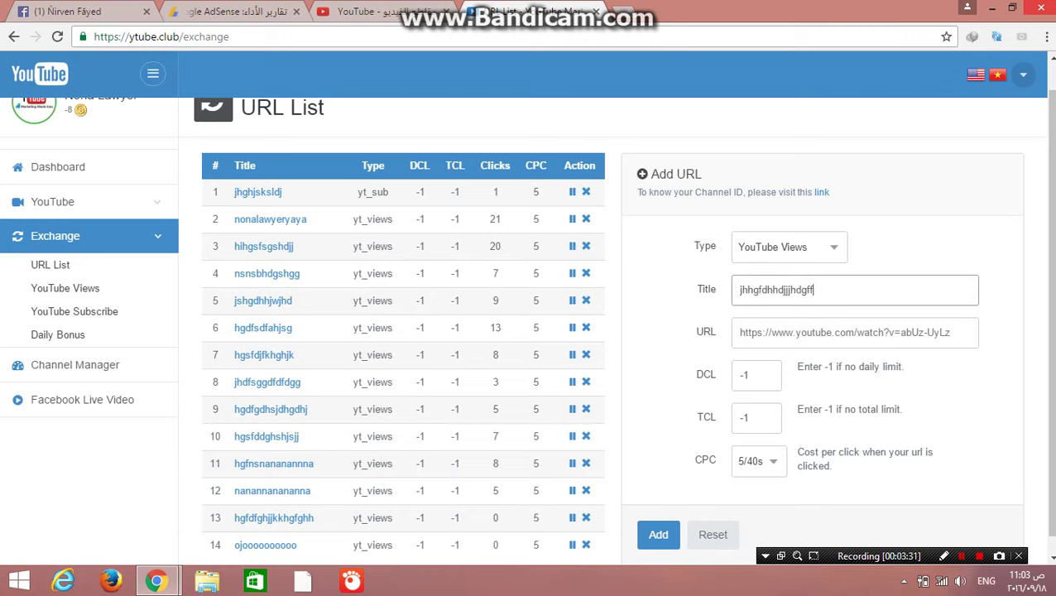
Paste the copied video link as the new entry's URL and add the entry to the list
click(879, 335)
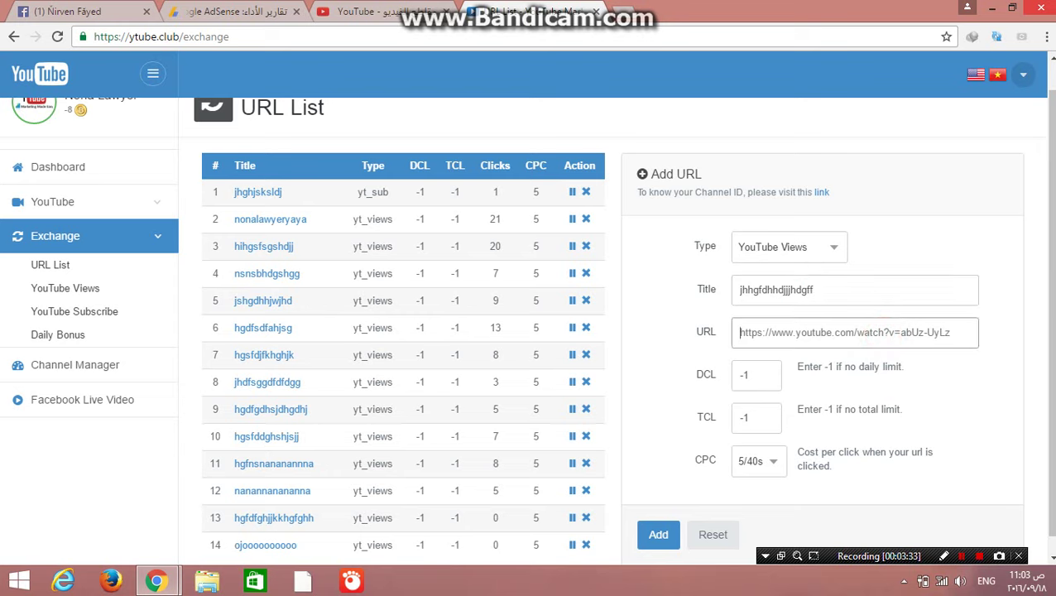
click(880, 335)
right_click(880, 336)
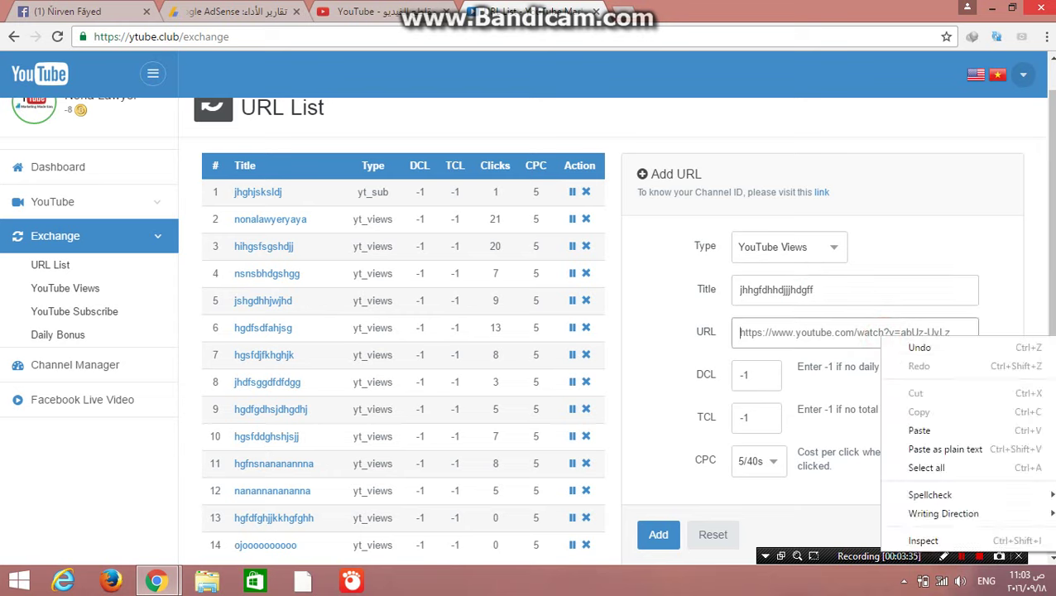
click(918, 430)
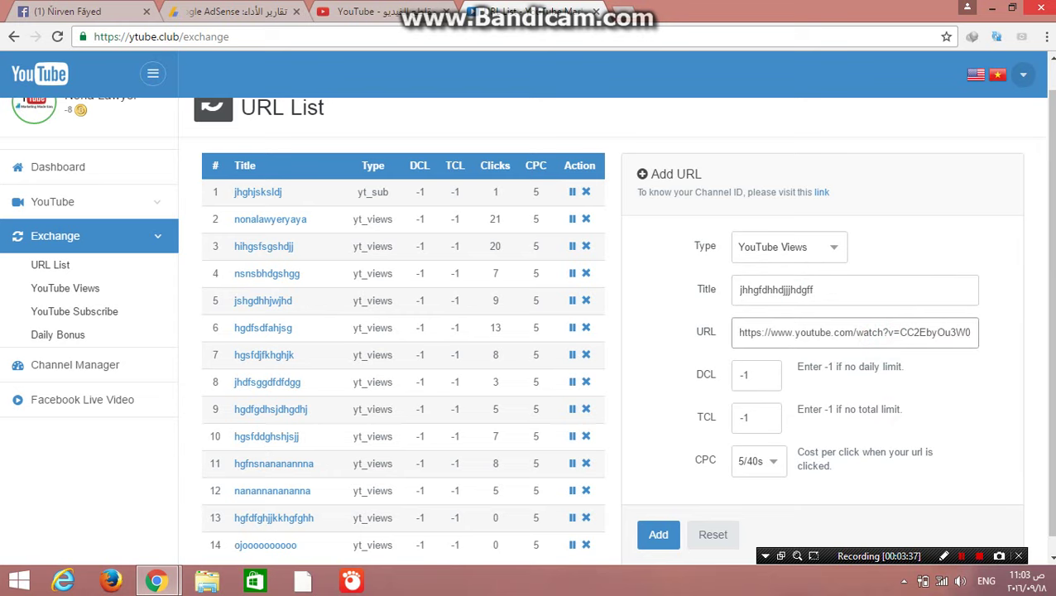
click(657, 534)
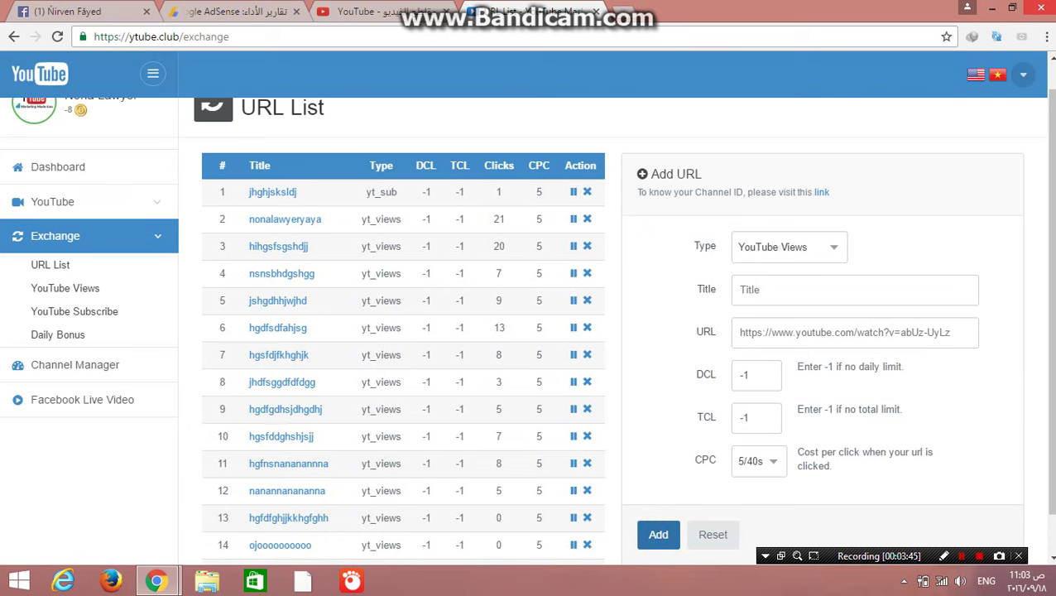
Remove entry 14 from the URL list, and cancel the removal of a second entry
scroll(529, 331, down, 1)
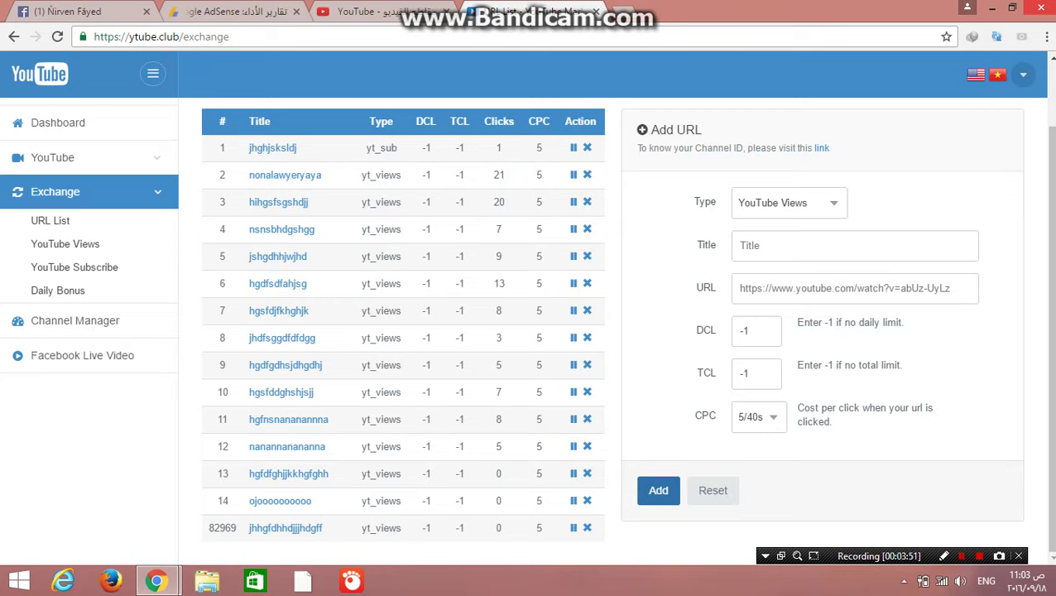
click(587, 501)
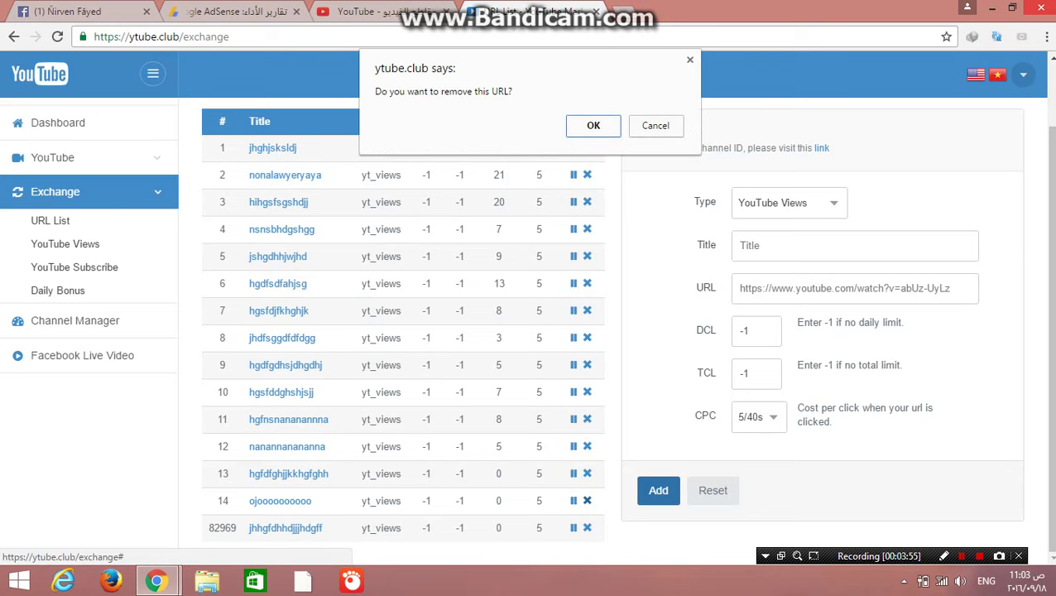
click(593, 125)
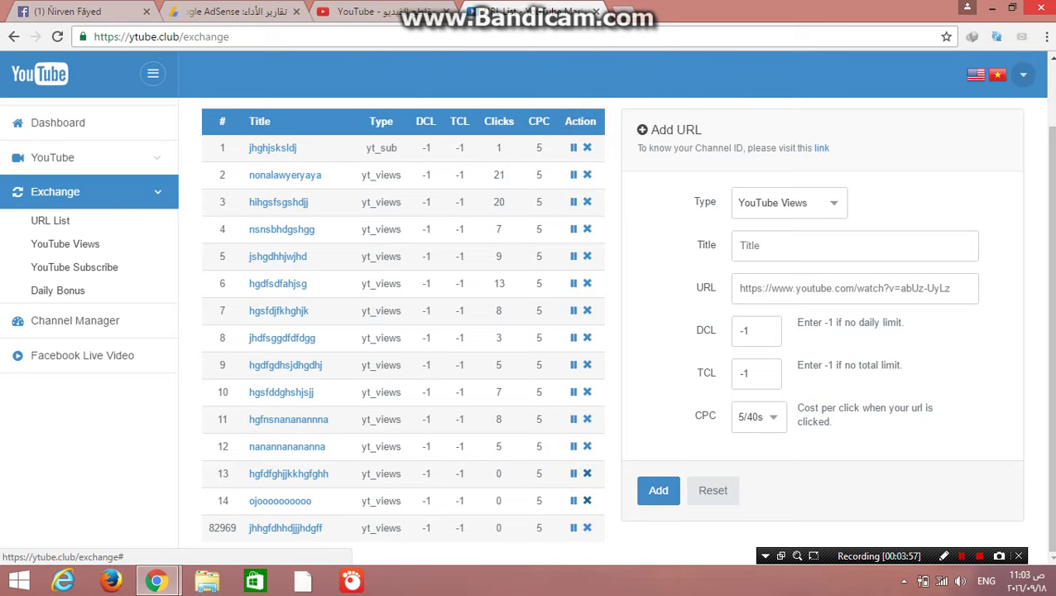
click(587, 473)
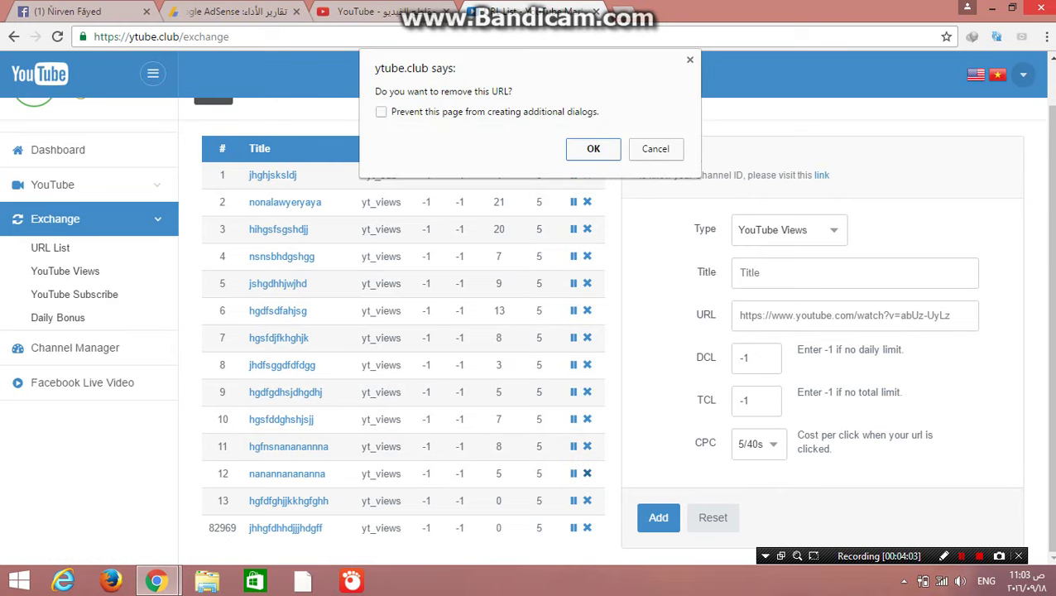
click(642, 149)
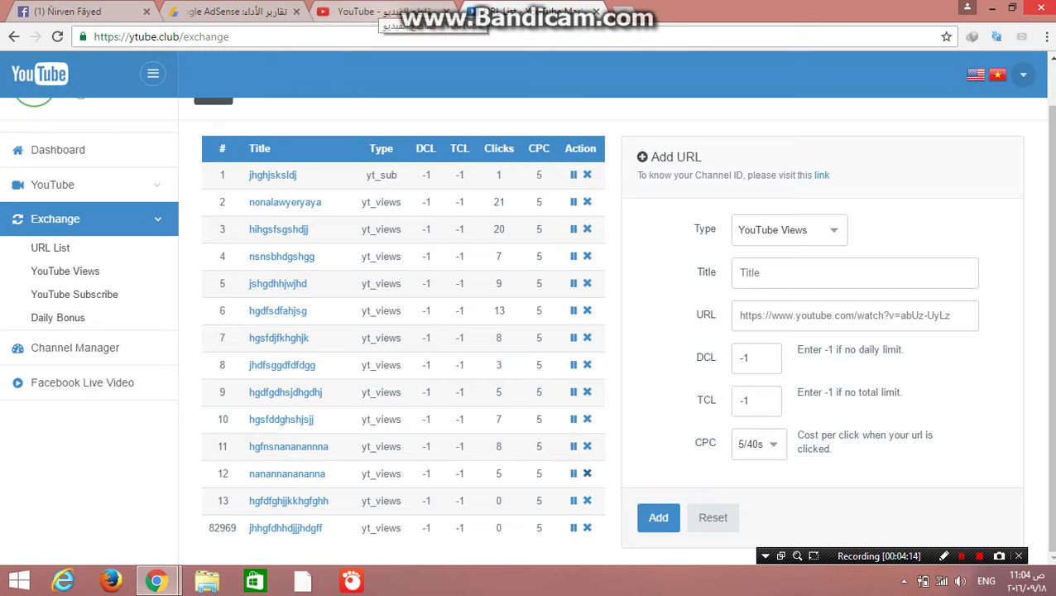
Return to the YouTube video list and copy the link address of "شرح كيفية تحميل فيديو من اليوتيوب للربح بدون ان يكون مخالف"
click(385, 12)
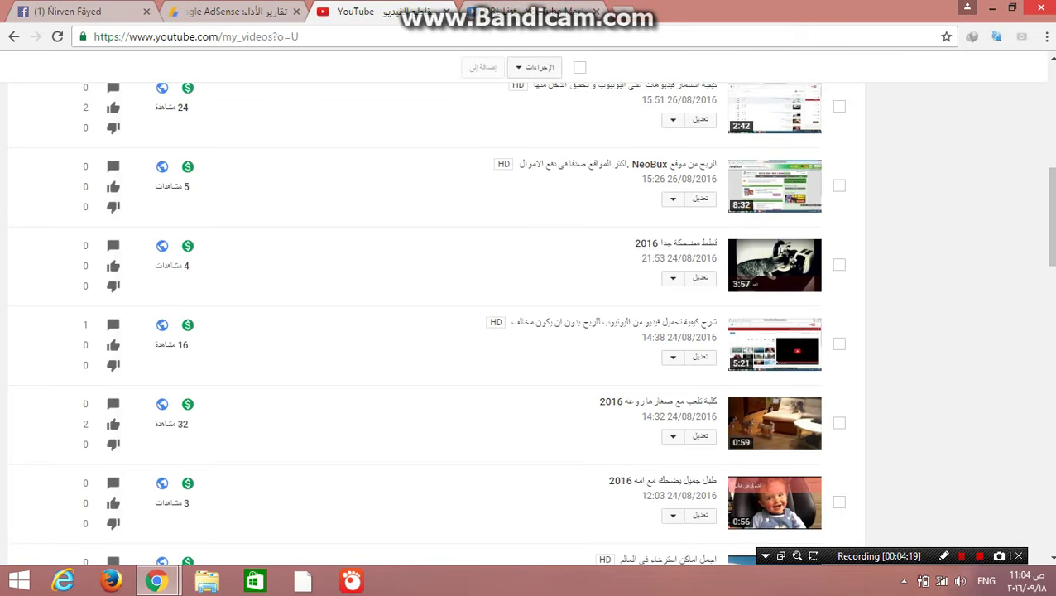
click(590, 325)
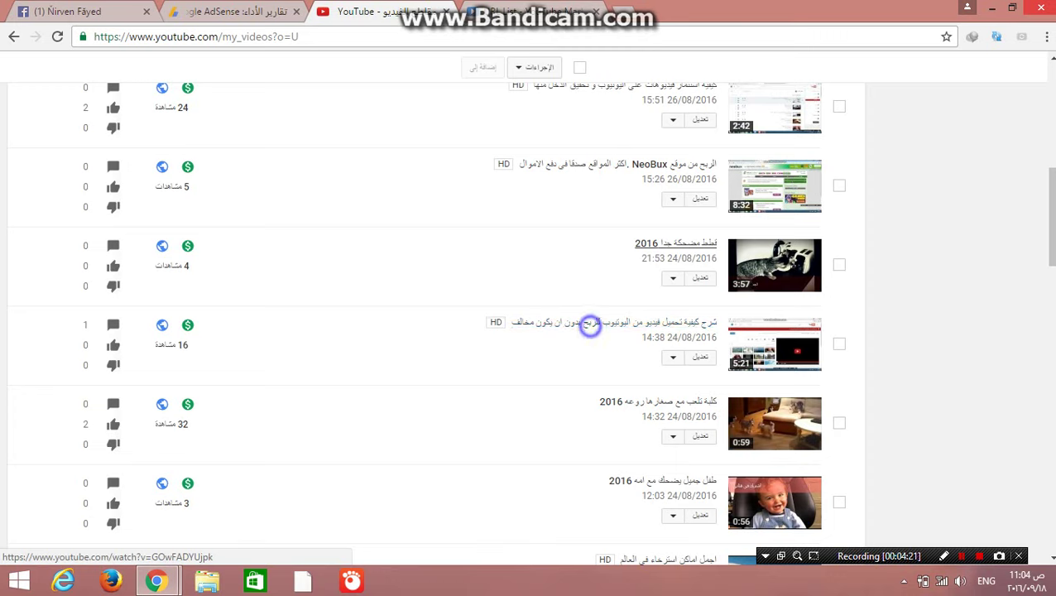
right_click(590, 324)
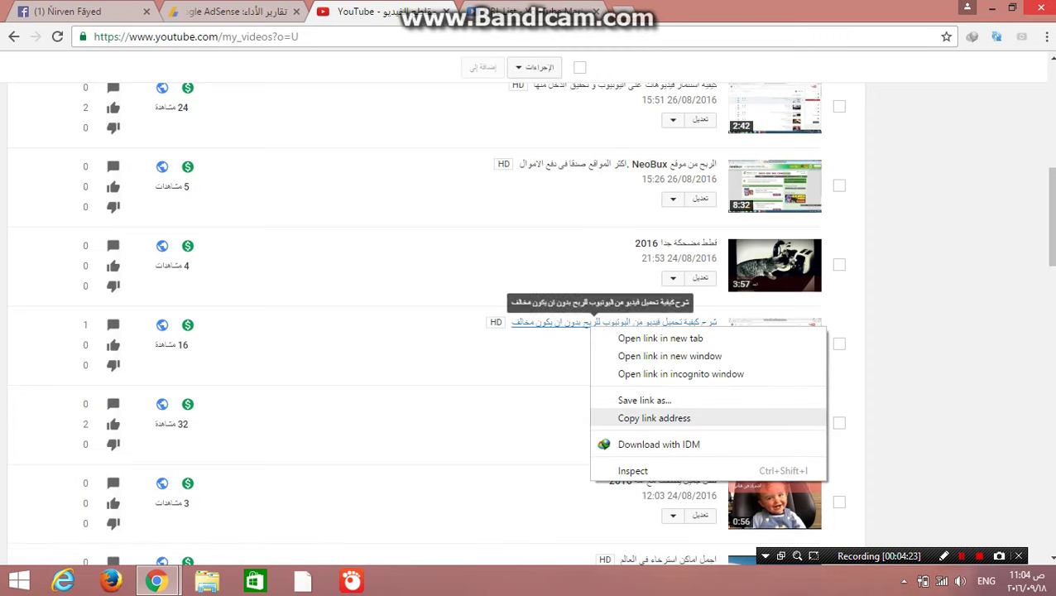
click(633, 418)
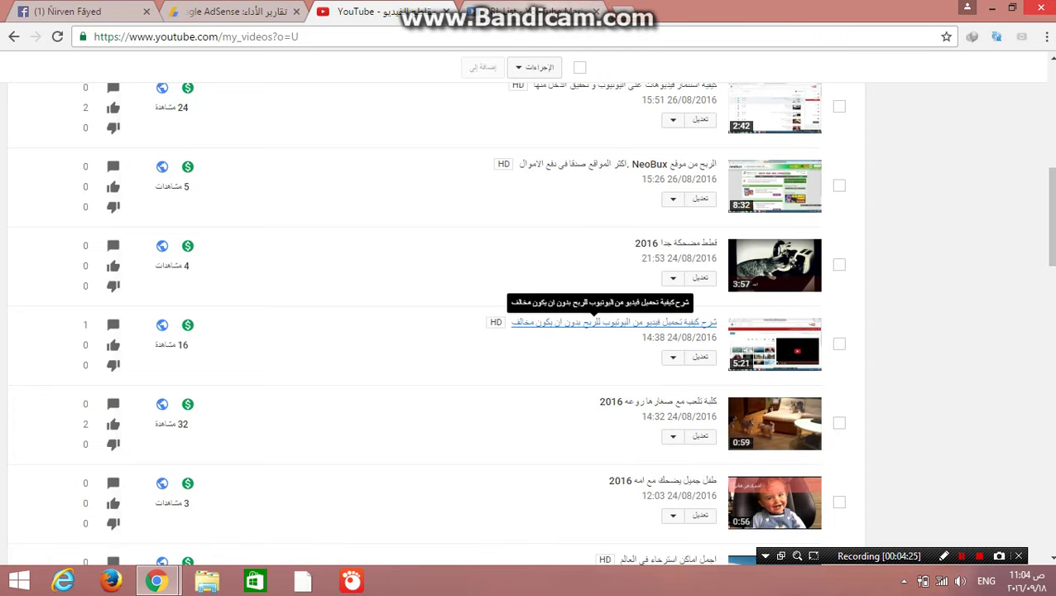
Switch back to ytube.club and add a YouTube Views entry titled "hgsgfdgdhjj" with the copied video link
key(ctrl+Tab)
click(813, 273)
text(hgsgfdgdhjj)
click(846, 307)
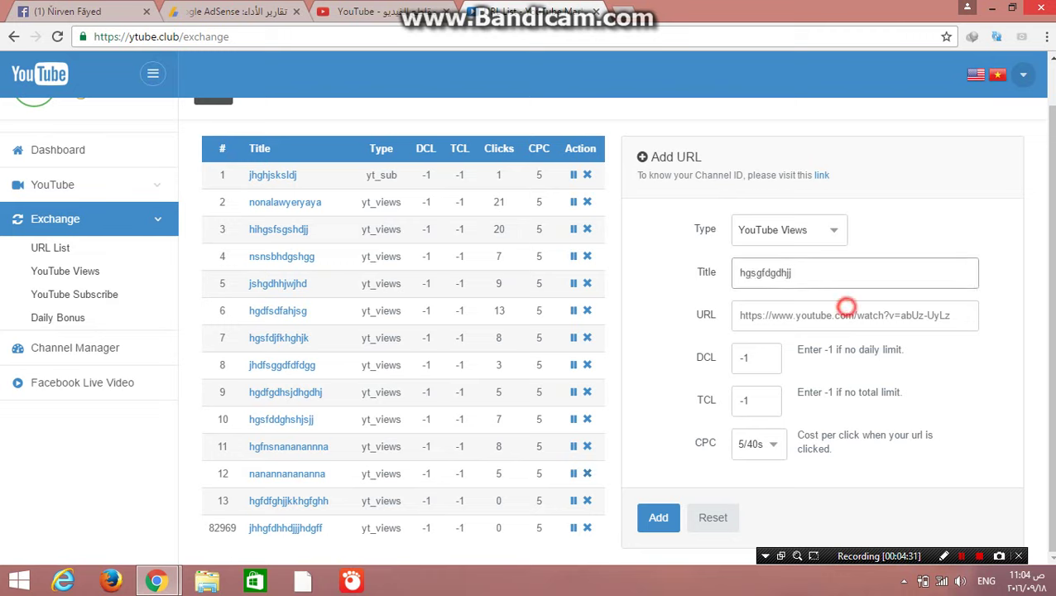
right_click(846, 314)
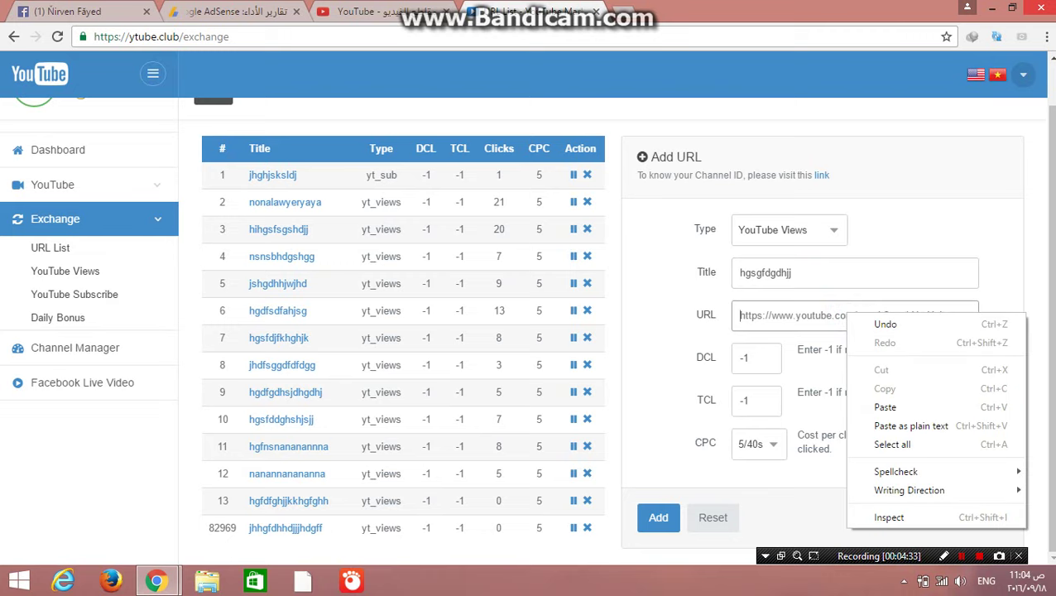
click(877, 408)
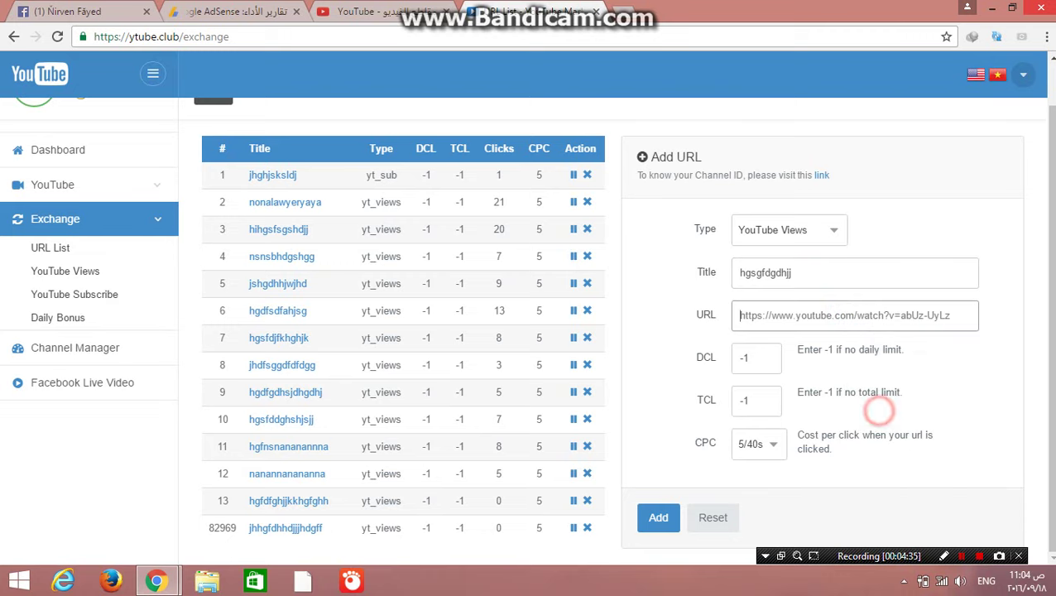
click(655, 521)
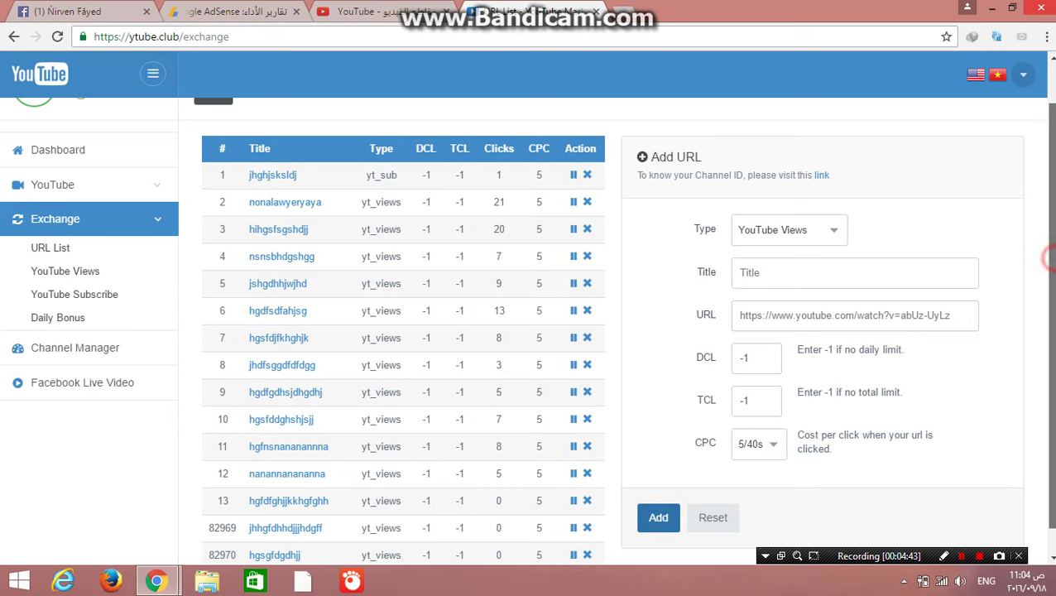
Look through the URL list and open the exchange section's YouTube Subscribe page
scroll(526, 330, down, 1)
scroll(526, 329, up, 2)
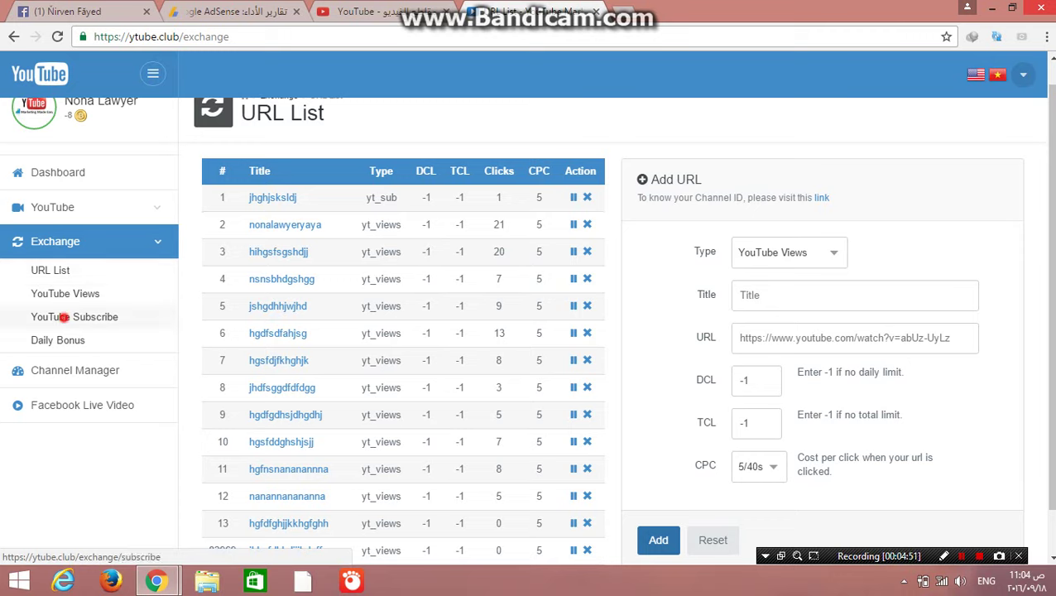
click(63, 315)
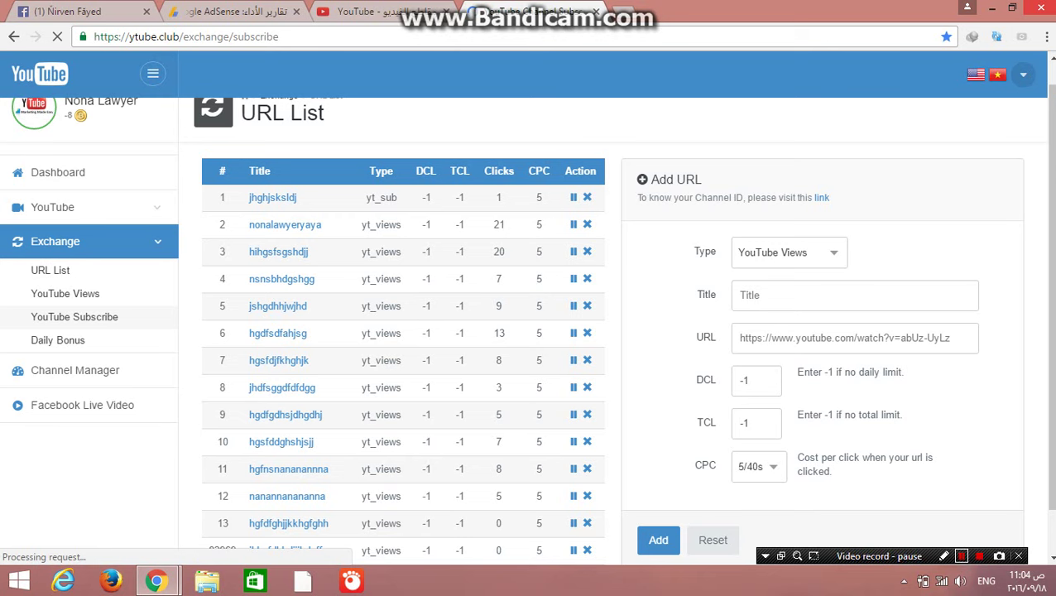
click(961, 555)
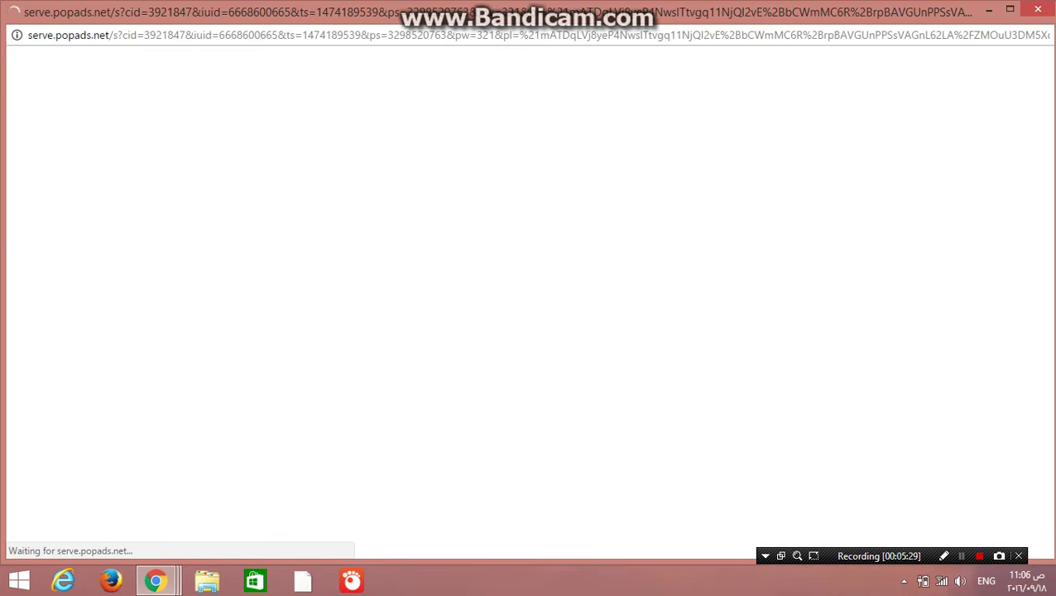
Set the type of the new URL entry to YouTube Subscribe
click(831, 273)
click(832, 275)
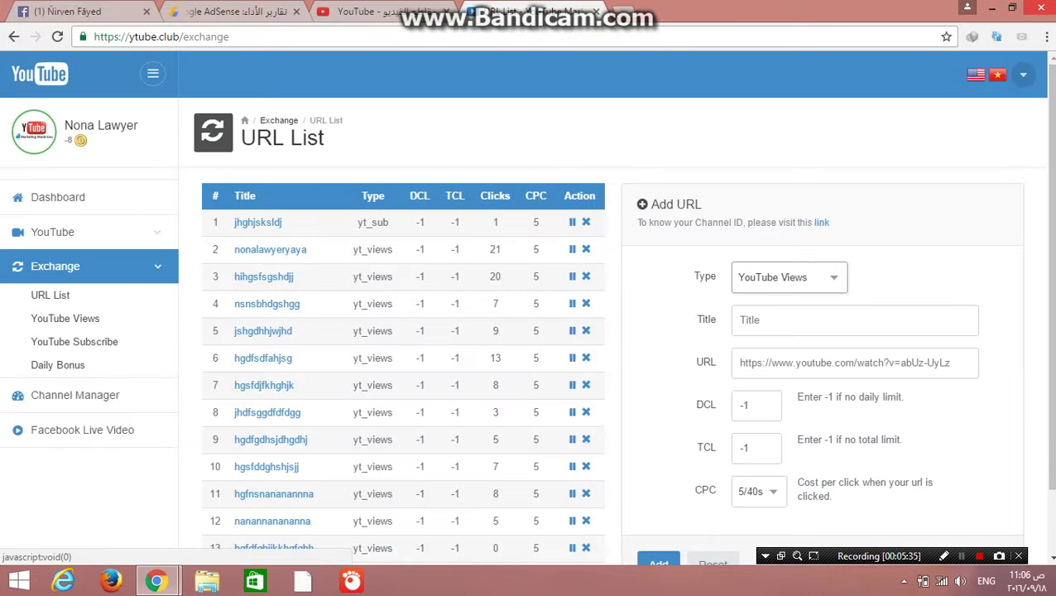
click(831, 276)
click(832, 276)
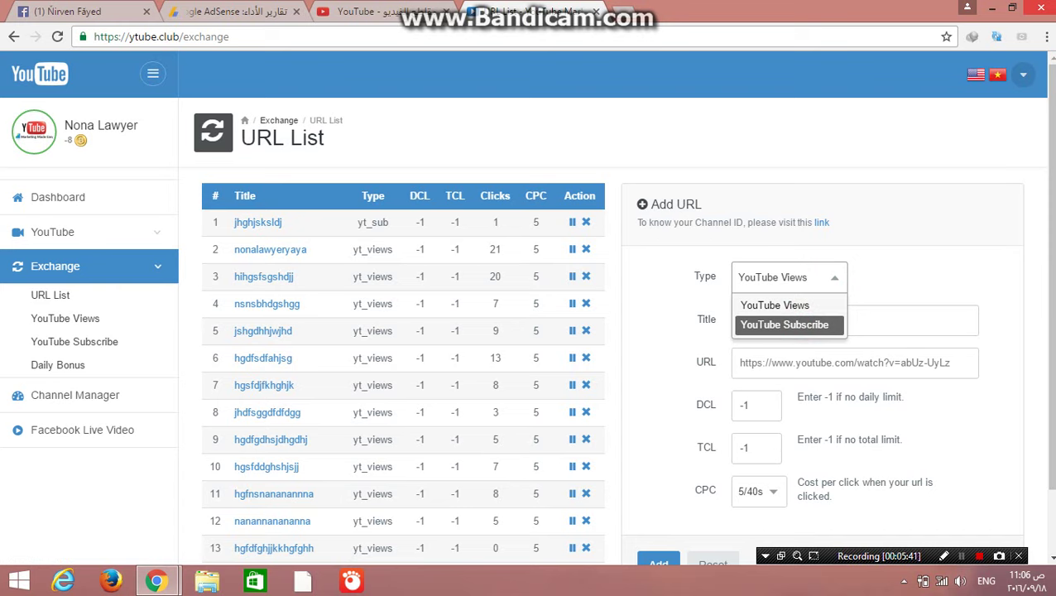
click(784, 324)
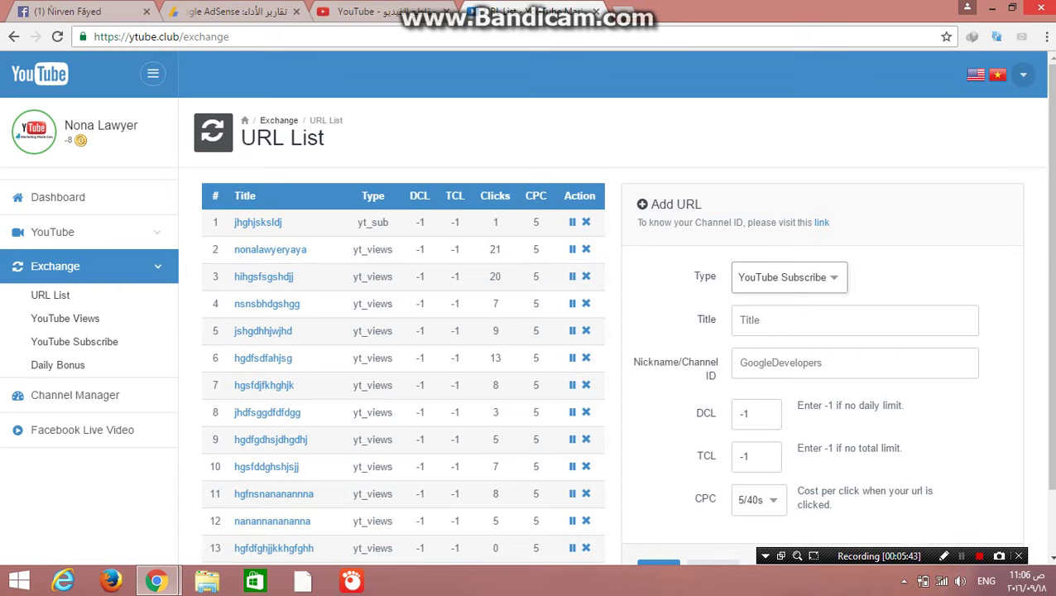
key(shift+F12)
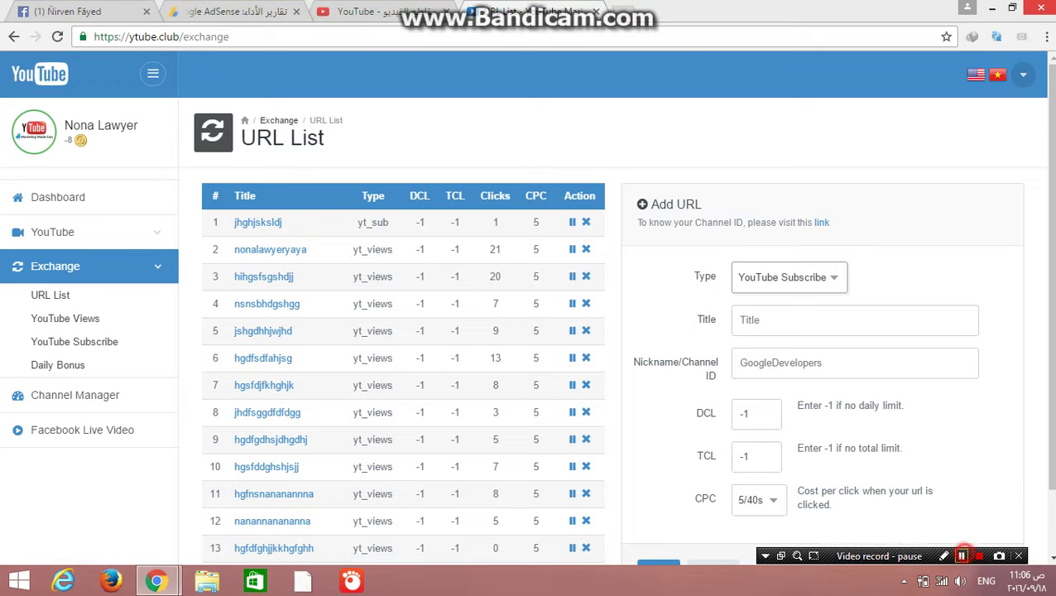
key(shift+F12)
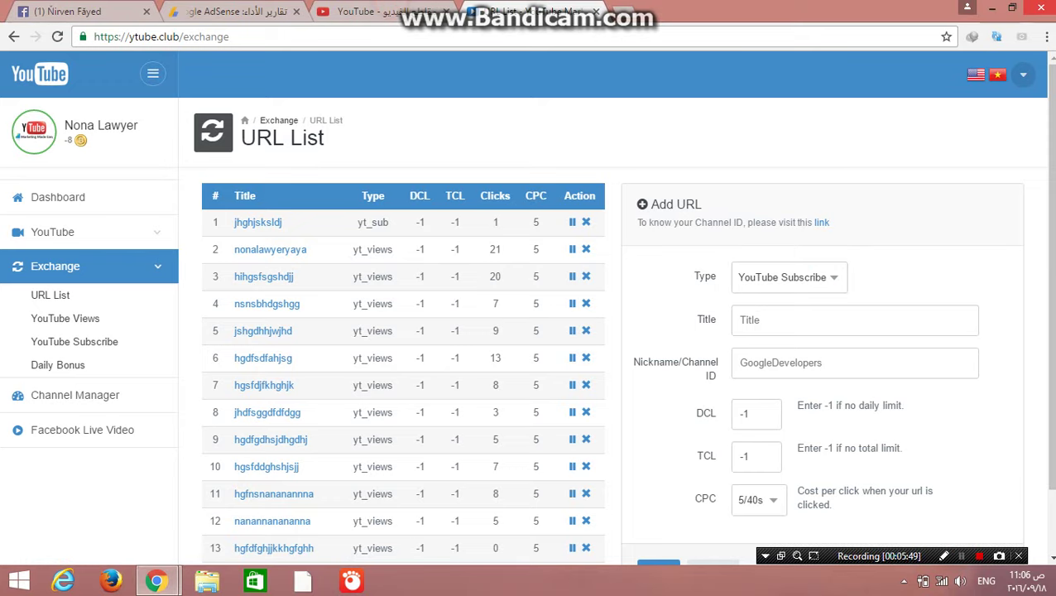
Switch to the YouTube video manager and open the channel section of Creator Studio
key(ctrl+shift+Tab)
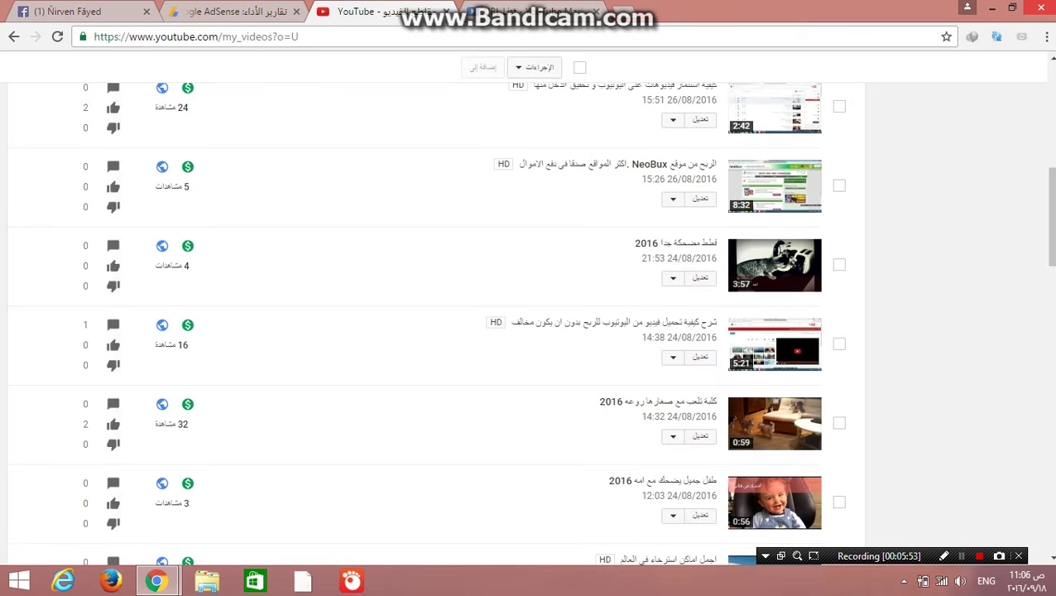
click(1049, 118)
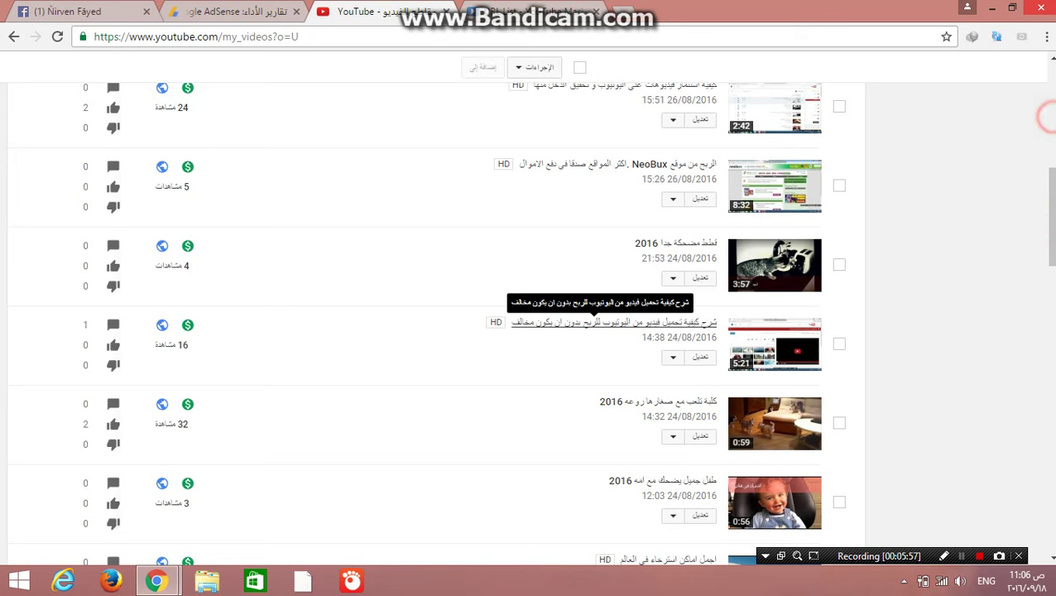
scroll(435, 314, up, 6)
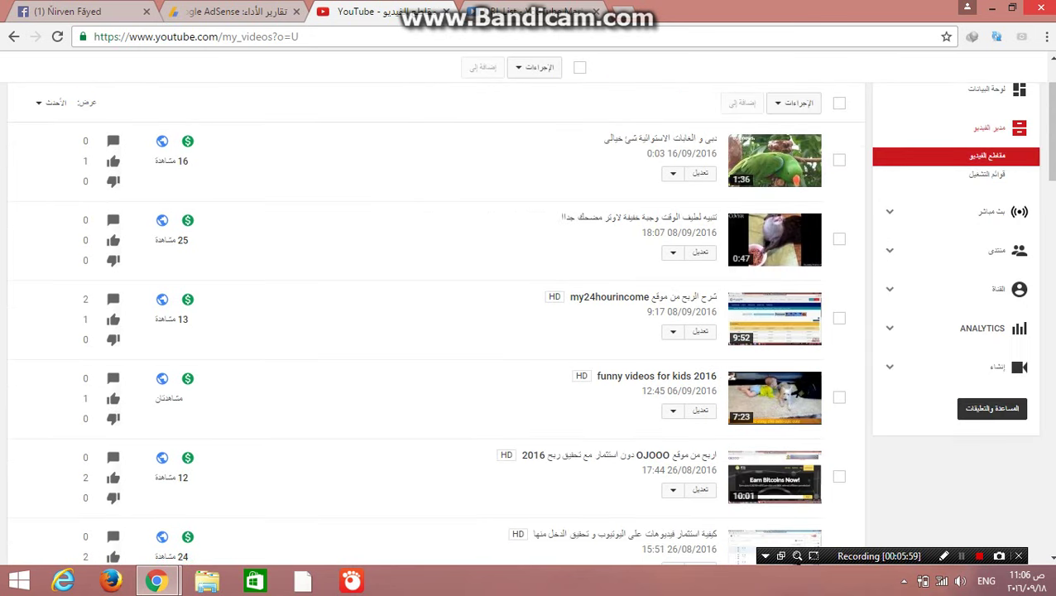
click(991, 289)
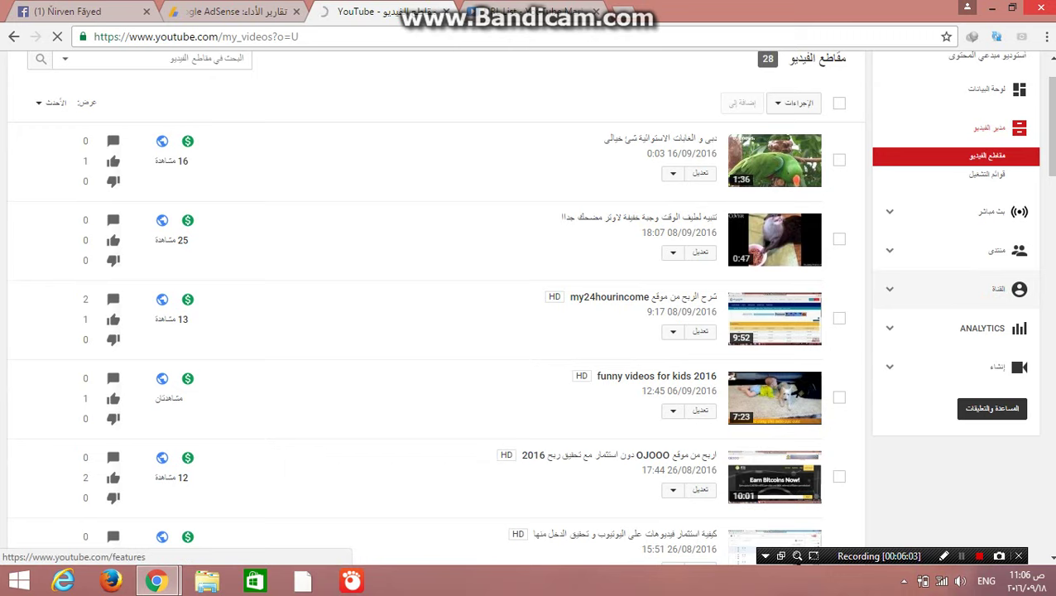
Copy the channel ID from the end of the YouTube channel page's address
key(shift+F12)
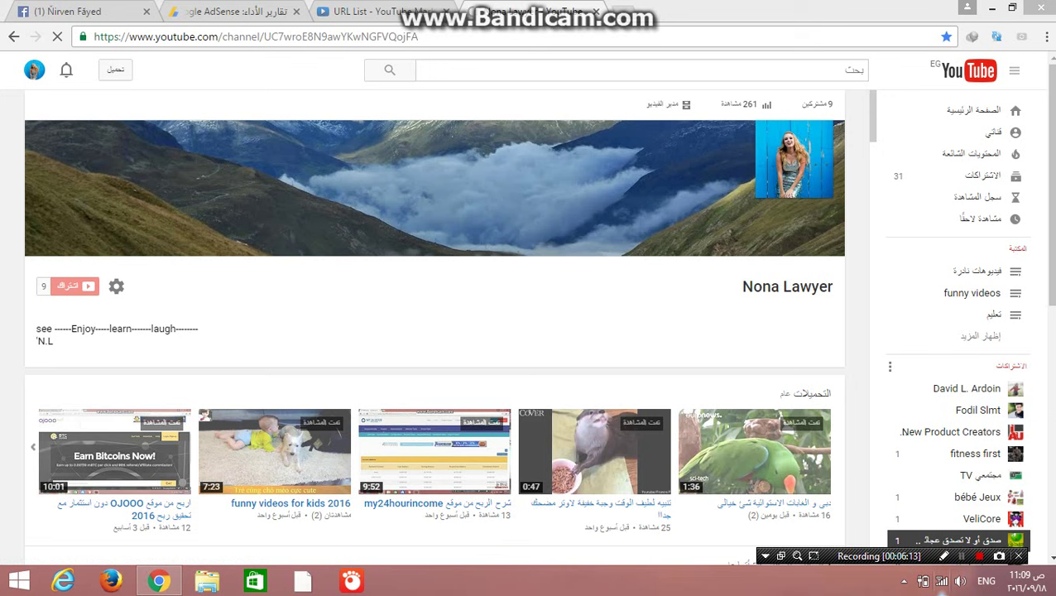
drag(419, 37, 264, 37)
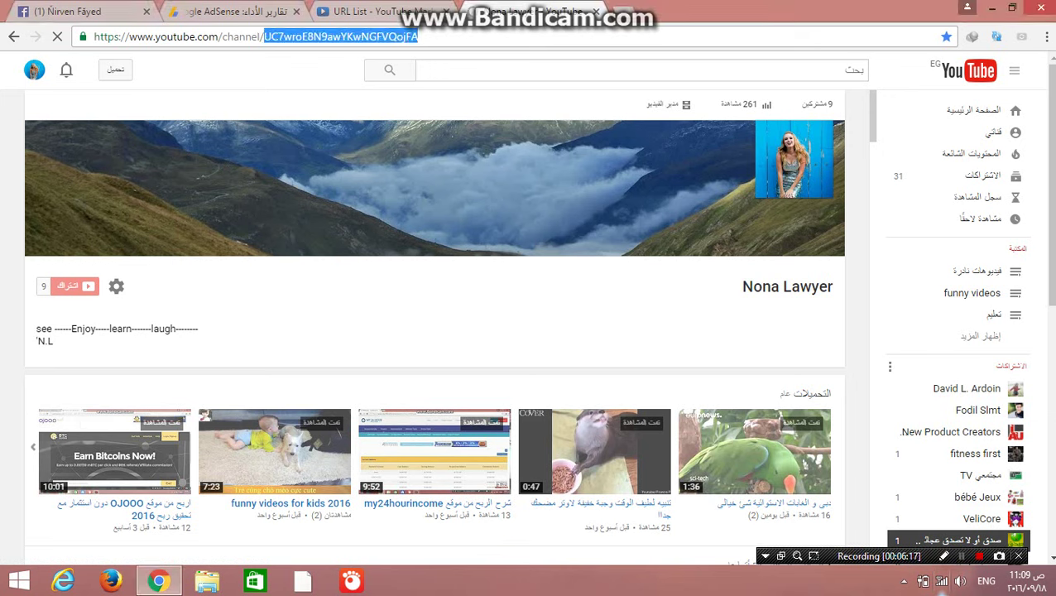
right_click(274, 38)
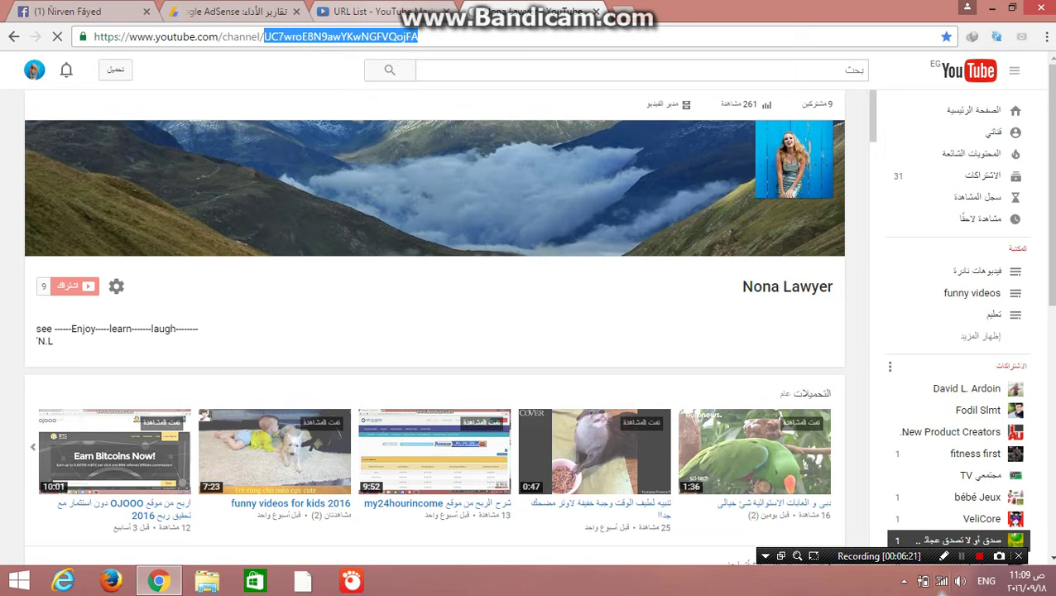
Switch back to ytube.club and try to add a YouTube Subscribe entry titled "hggsfddhdjjdkdkj" with the copied channel ID
click(380, 11)
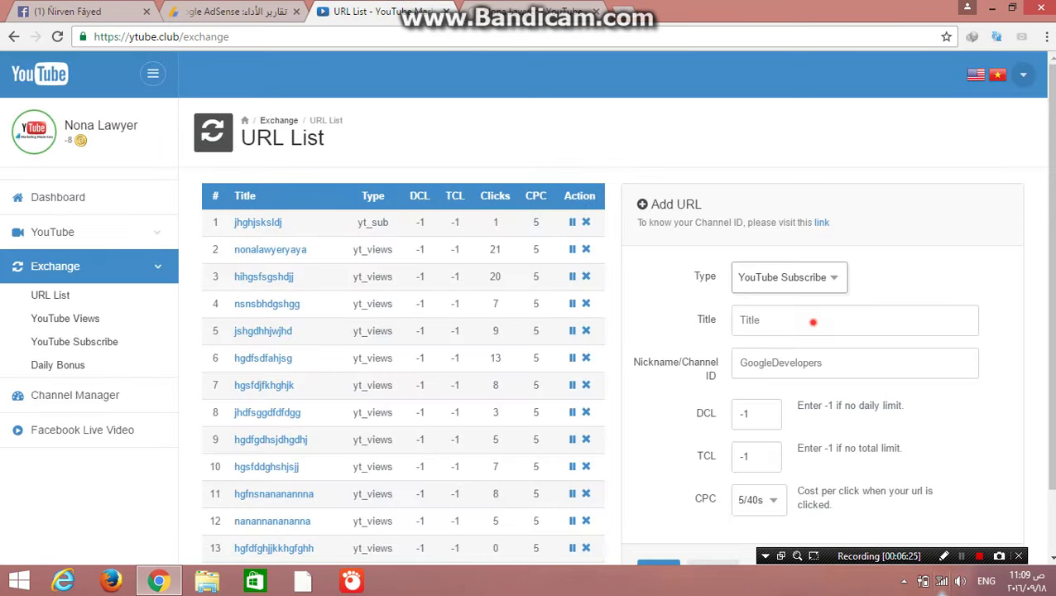
click(810, 322)
text(hg)
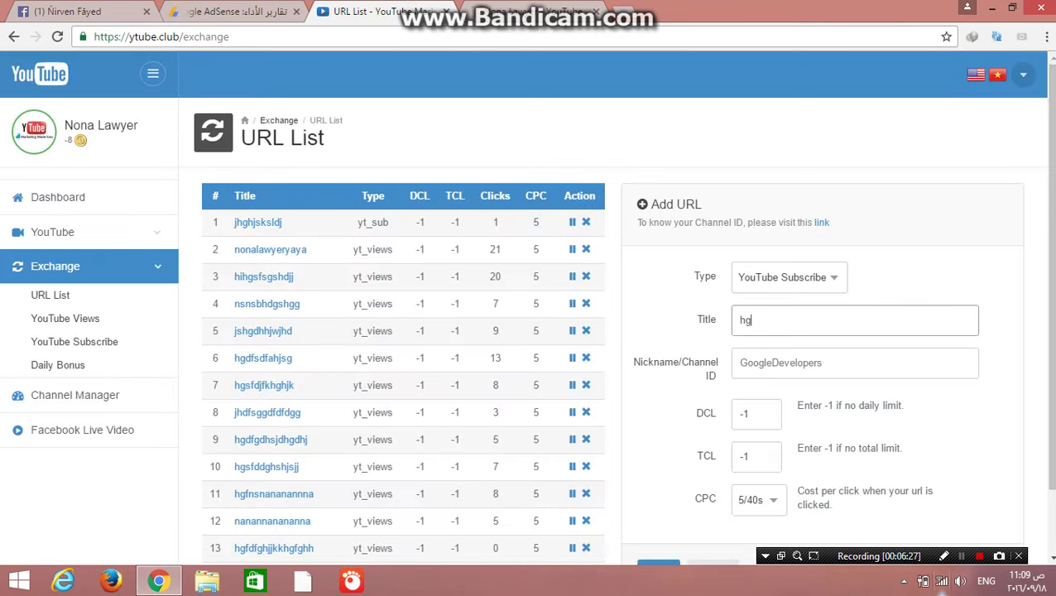
text(gsfddhdjjdkdkj)
click(826, 361)
right_click(828, 363)
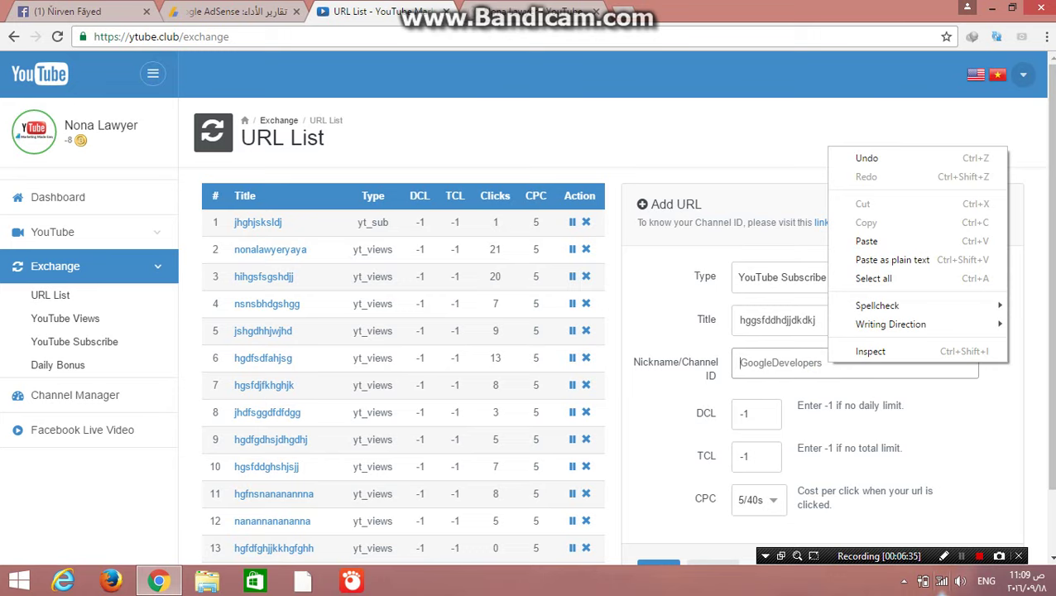
click(876, 239)
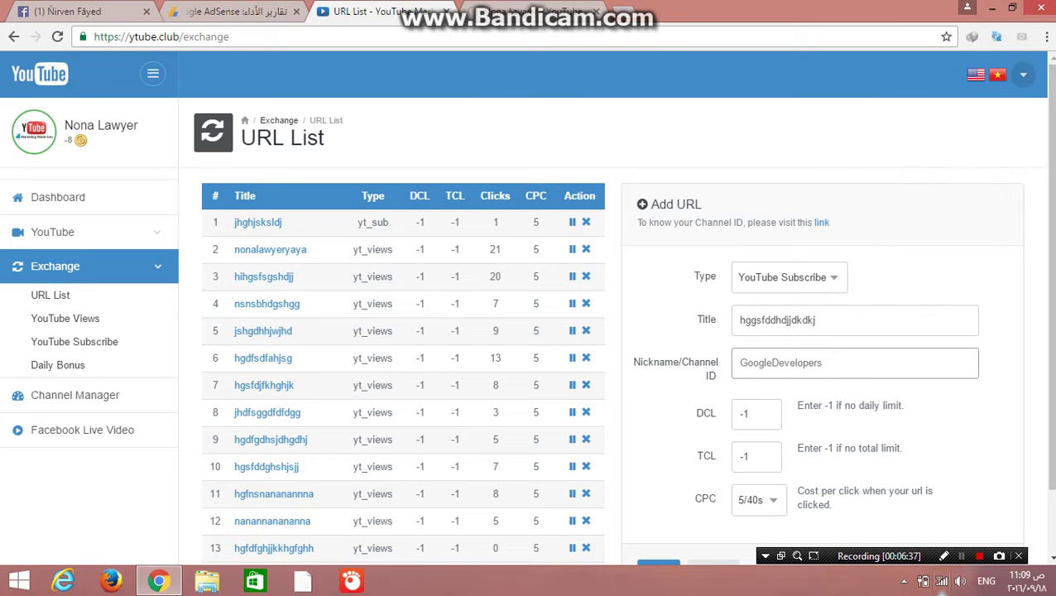
scroll(526, 329, down, 1)
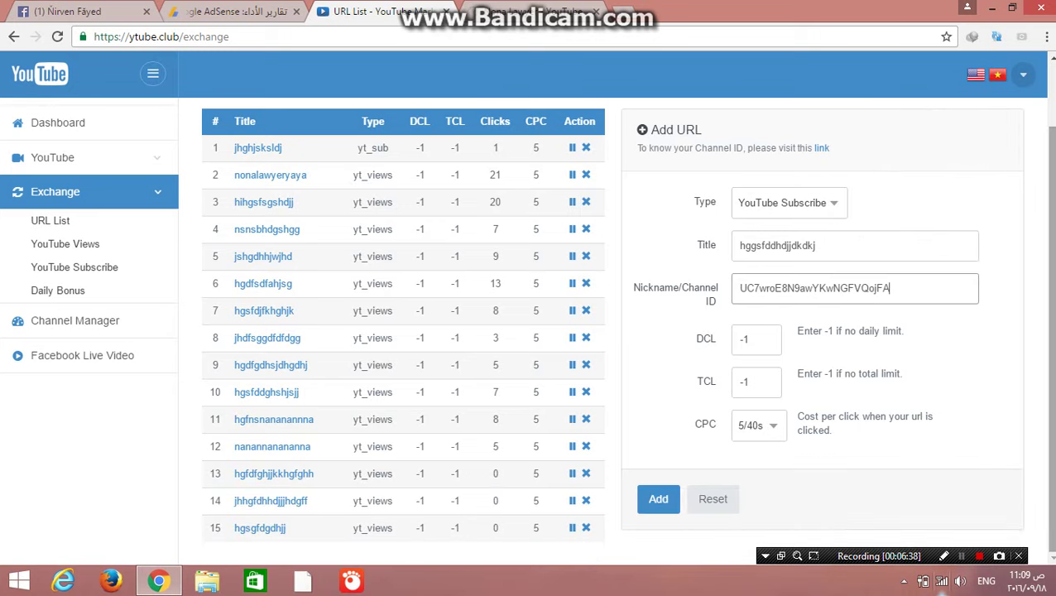
click(656, 499)
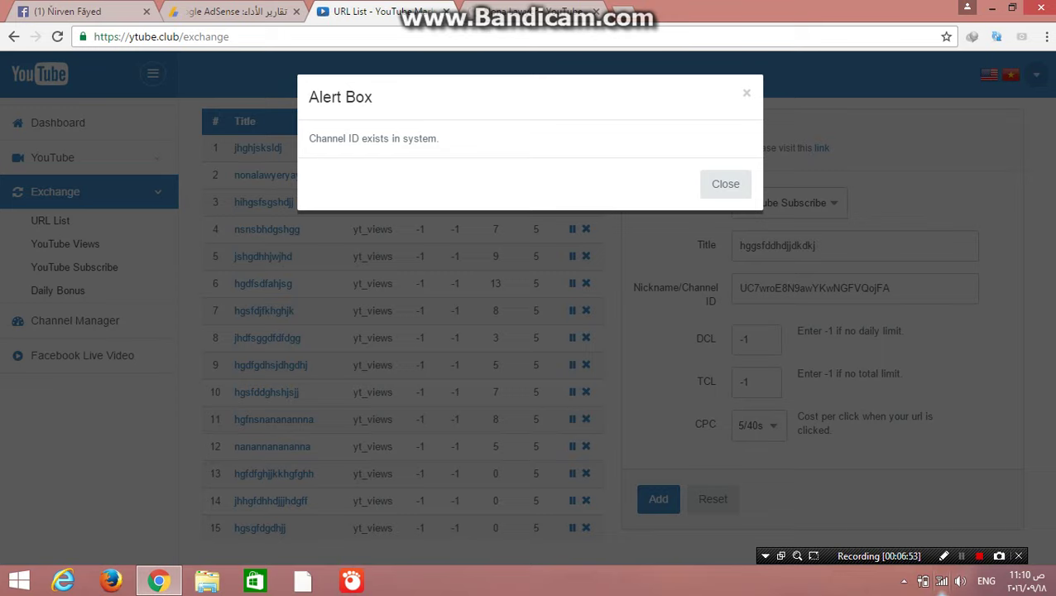
click(732, 182)
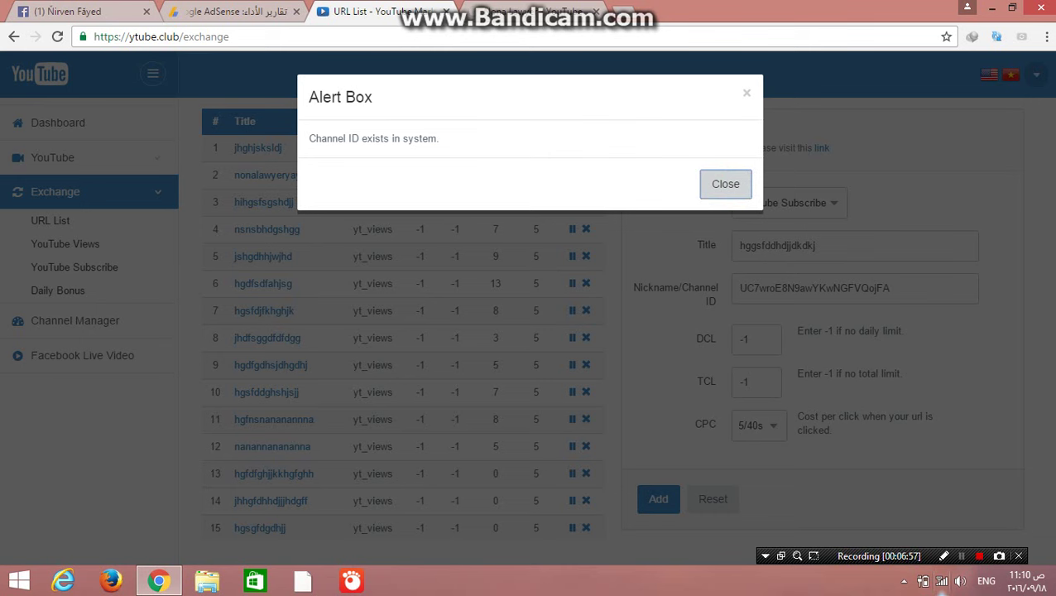
key(Return)
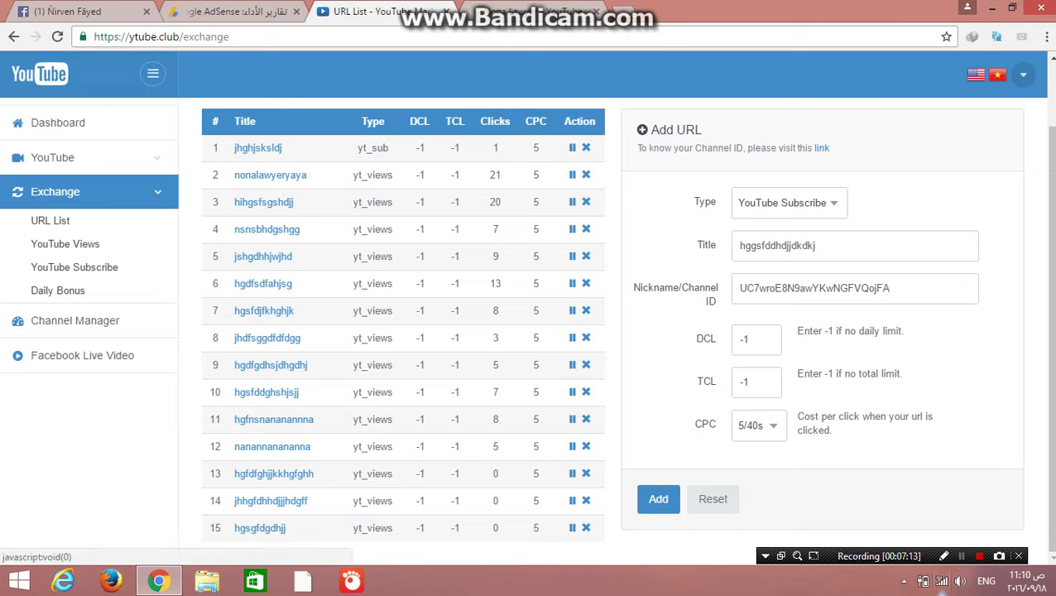
Switch the type of the URL entry to YouTube Views and check the account's coin balance
click(788, 203)
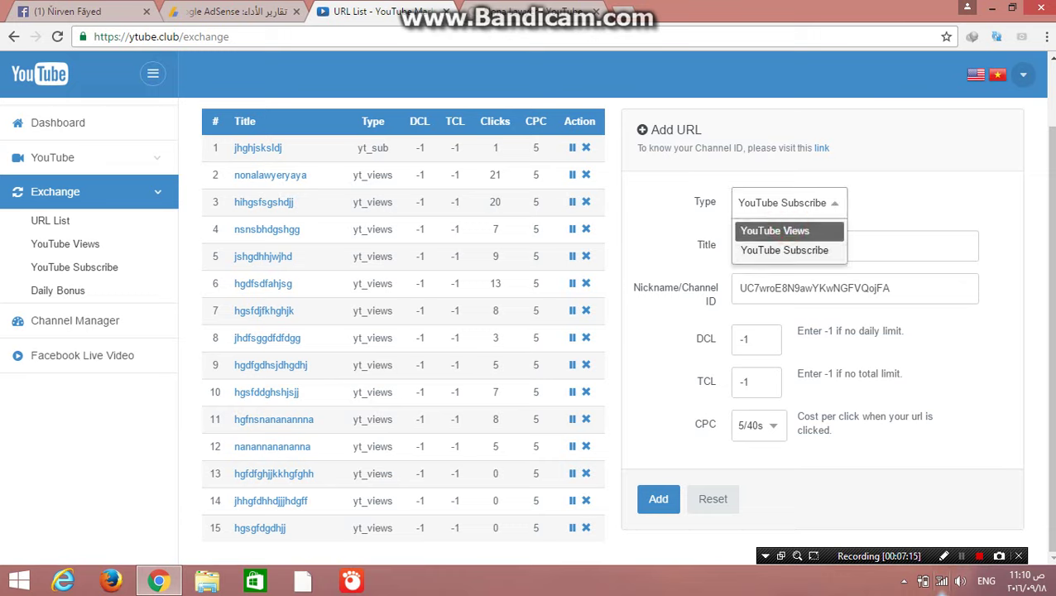
click(774, 230)
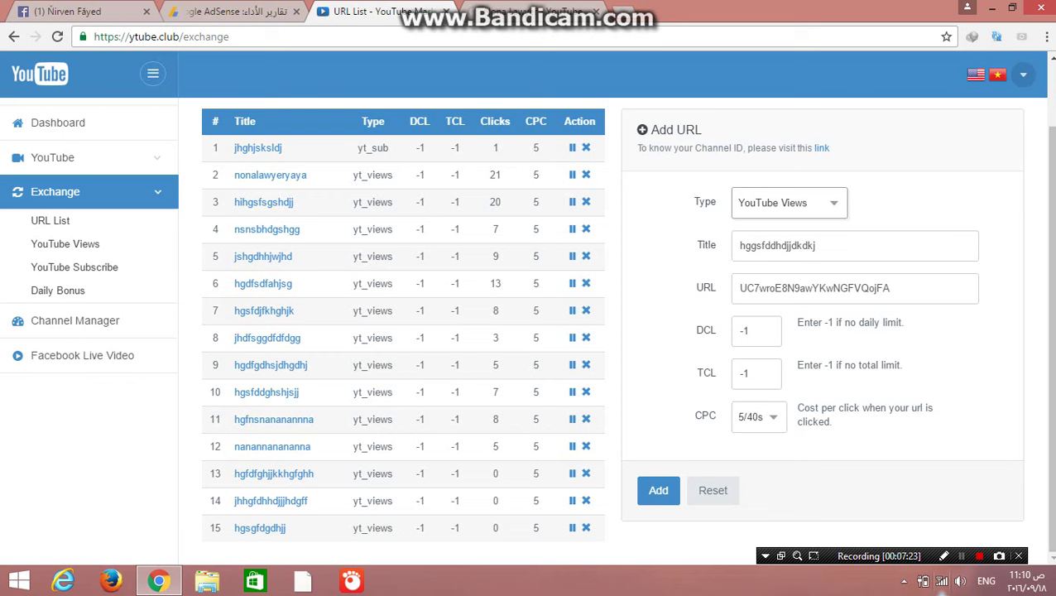
scroll(529, 331, up, 2)
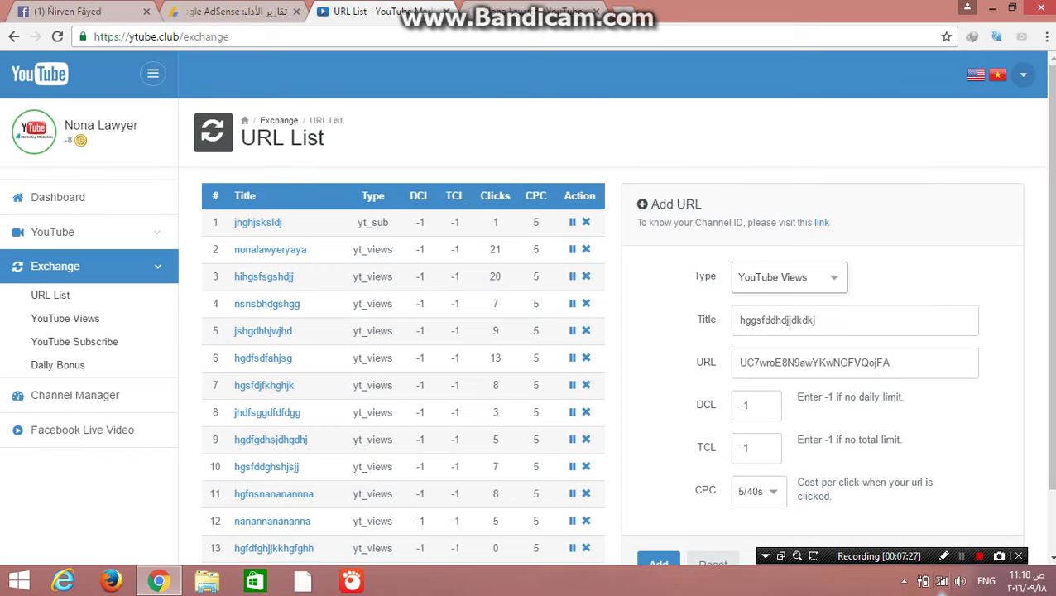
drag(65, 122, 86, 143)
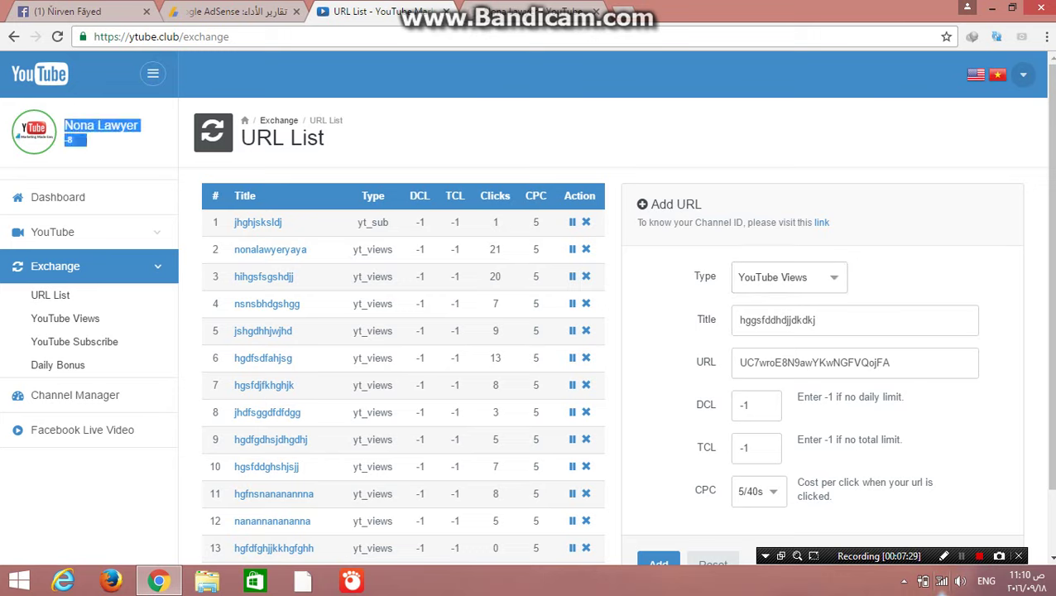
click(139, 156)
drag(111, 149, 111, 150)
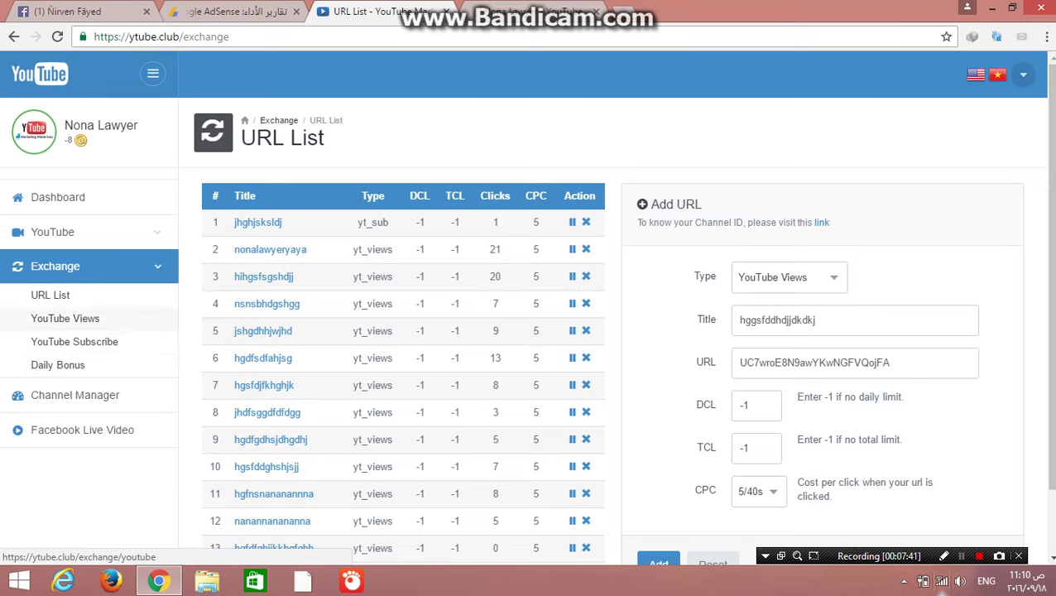
Open the YouTube Subscribe page in the exchange section
click(71, 336)
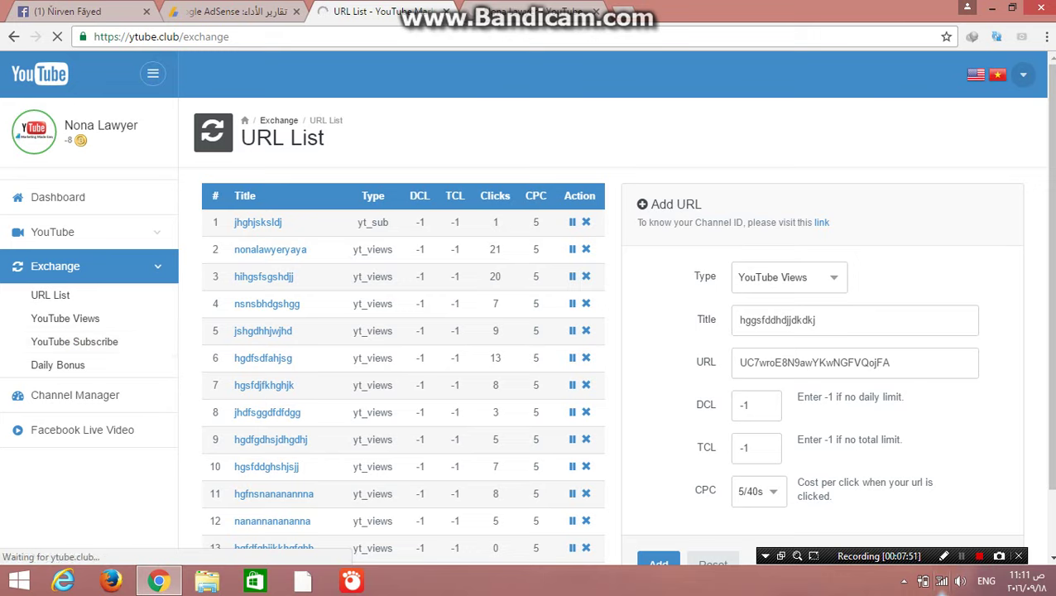
key(shift+F12)
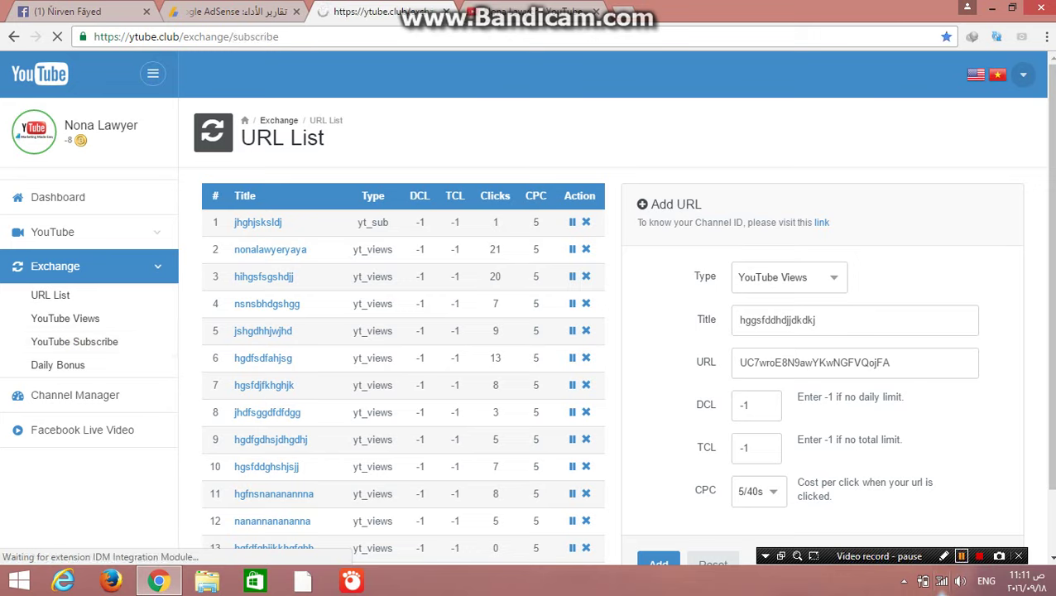
key(shift+F12)
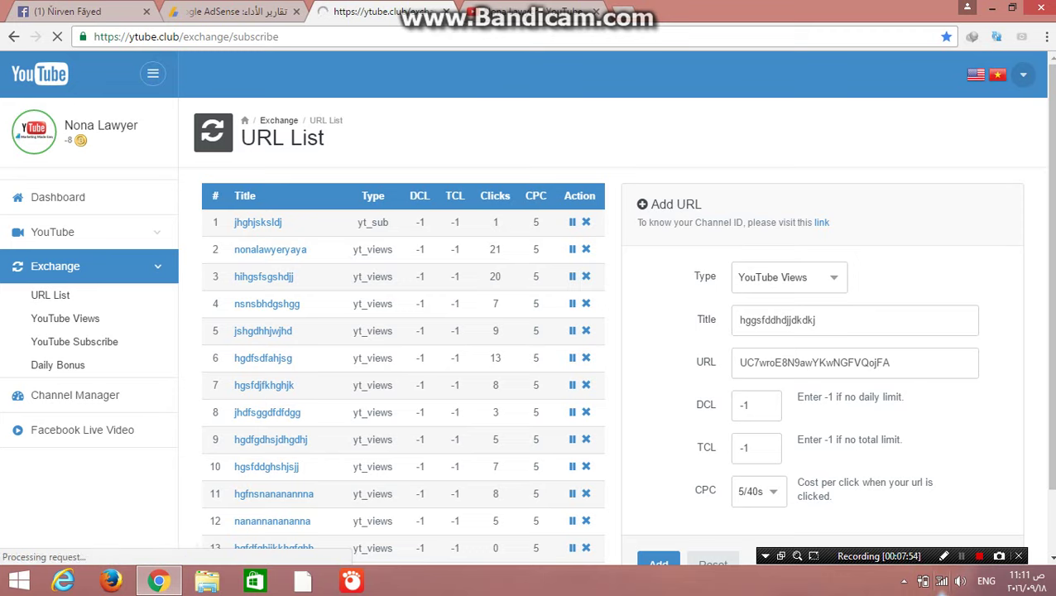